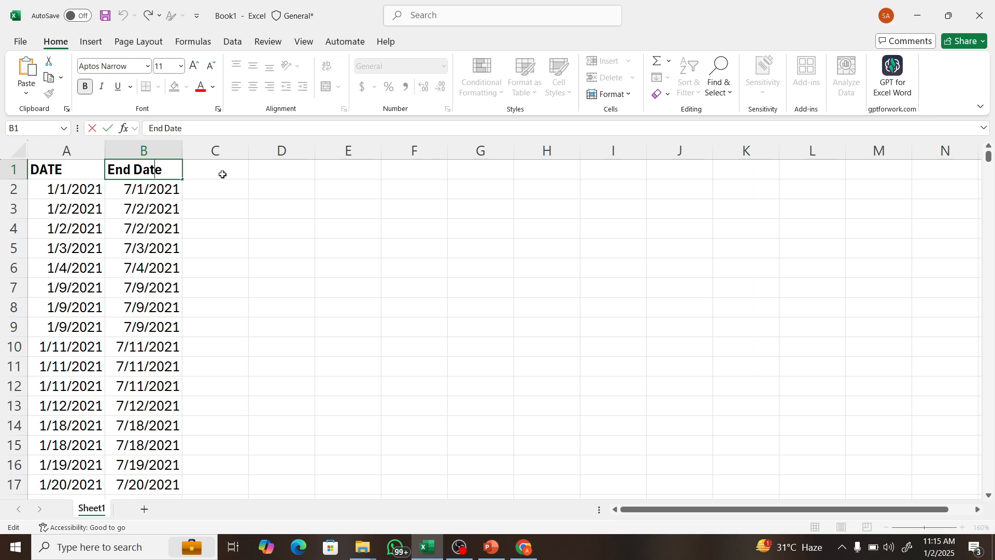
Step: Enter the header "No of Days" in cell C1 and widen column C slightly to fit it
left_click(223, 175)
type("nO")
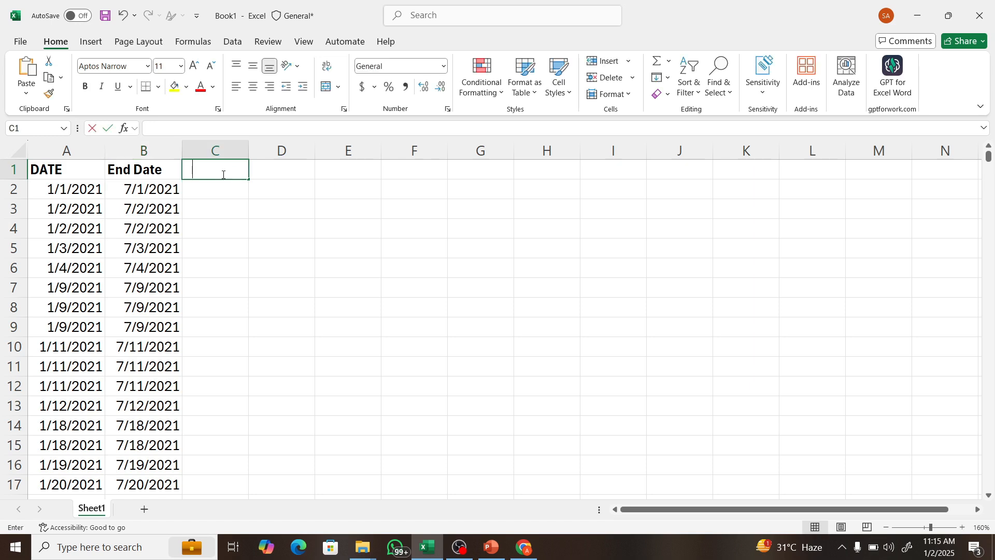
key("BackSpace")
key("BackSpace")
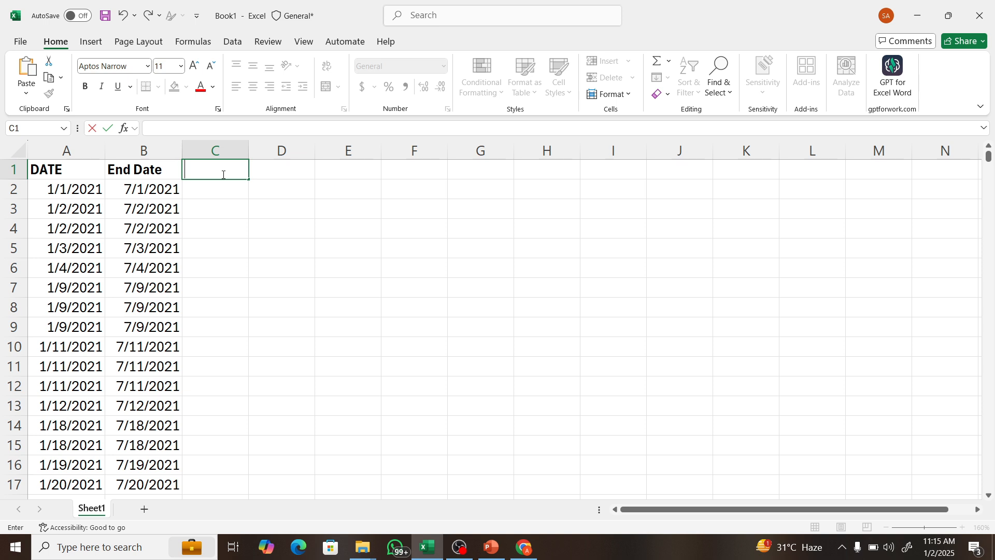
type("NO")
key("BackSpace")
type("o of Days")
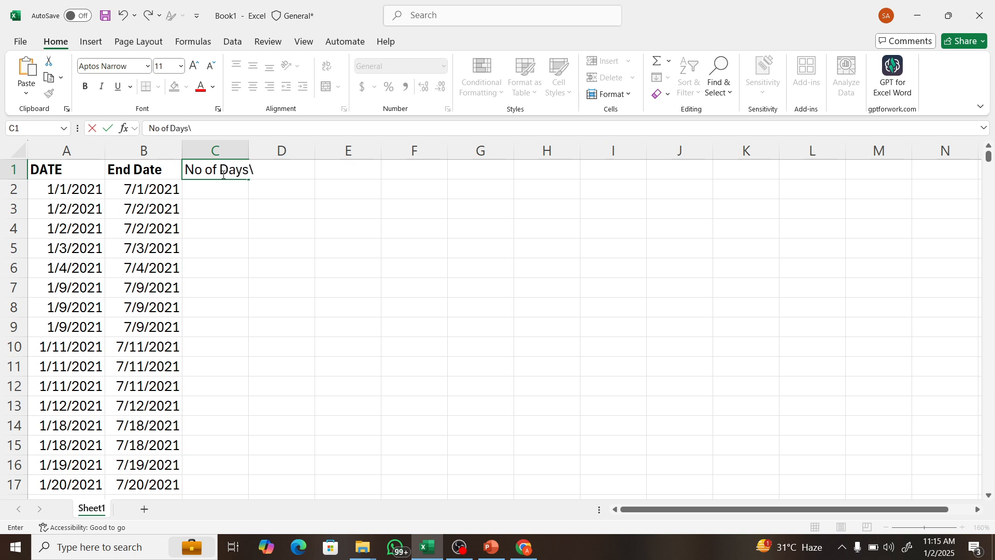
key("Return")
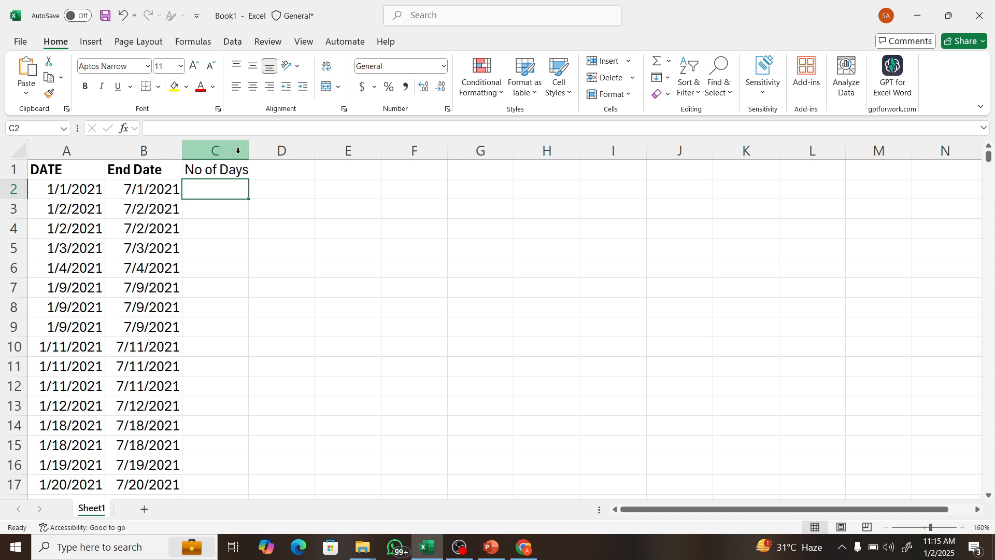
left_click_drag(249, 150, 253, 150)
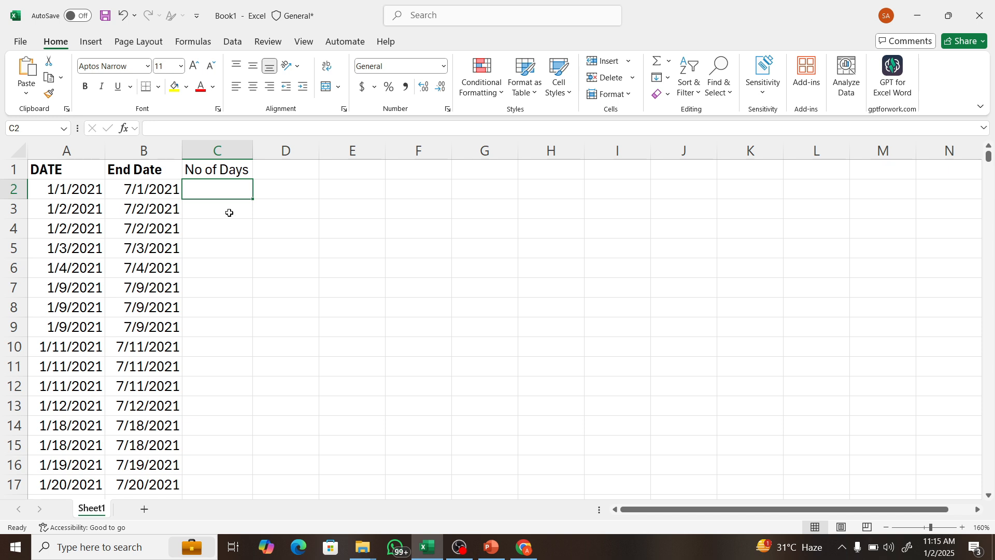
Step: Calculate the days between the start and end dates in C2 with the formula =DAYS(B2,A2)
left_click(69, 193)
left_click(153, 193)
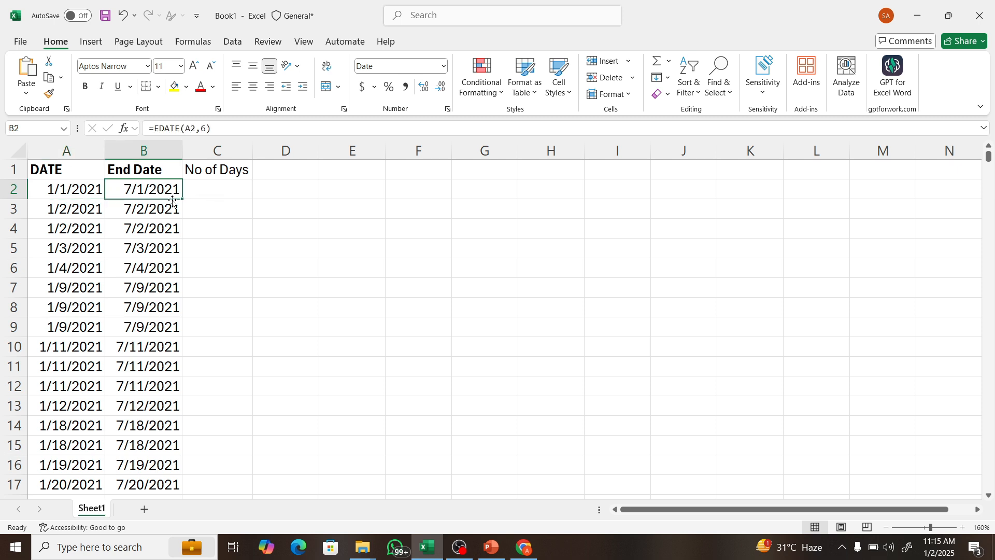
left_click(233, 192)
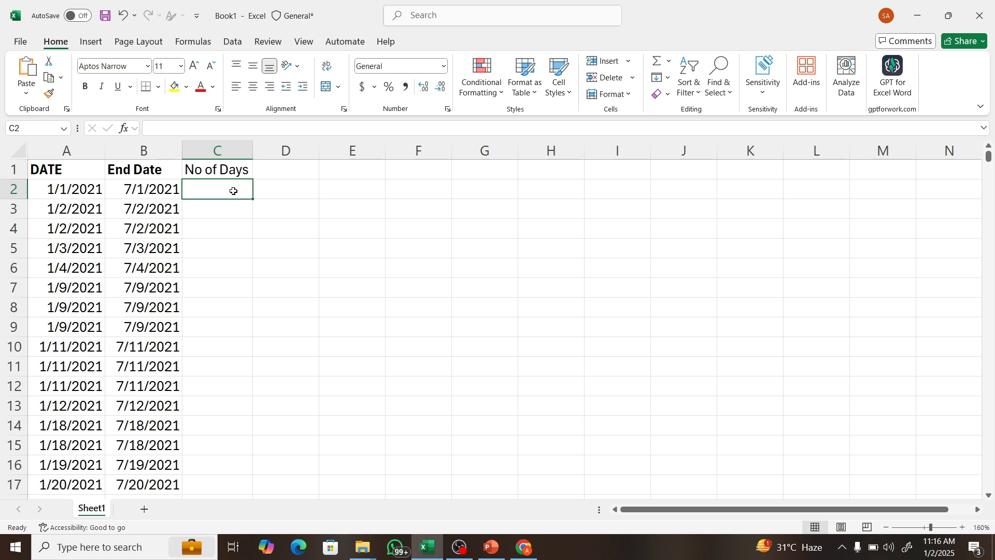
type("=")
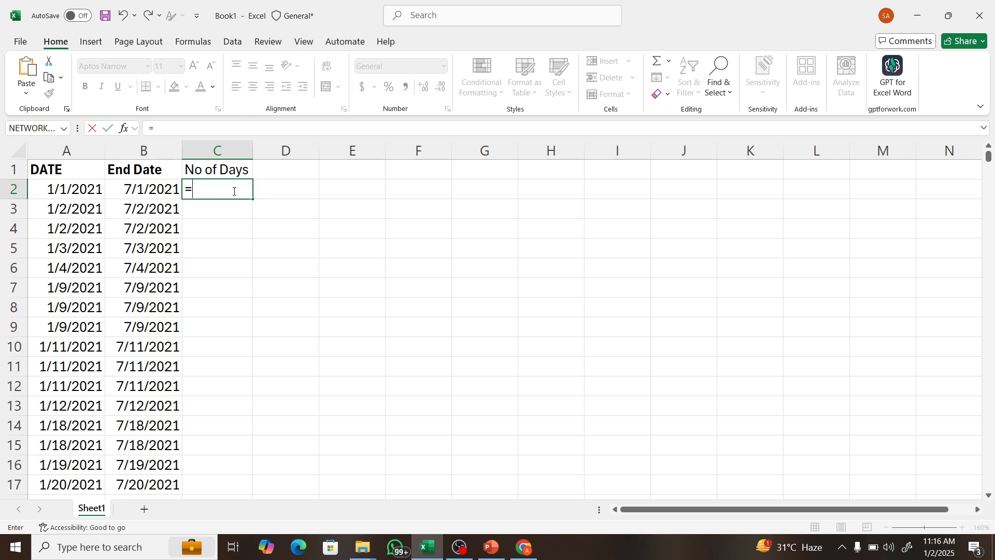
type("days")
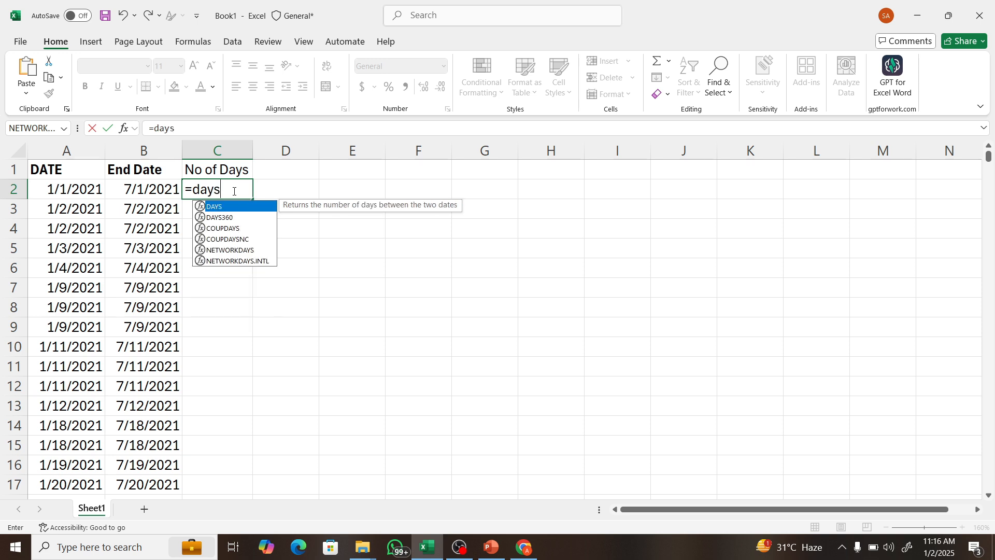
key("Tab")
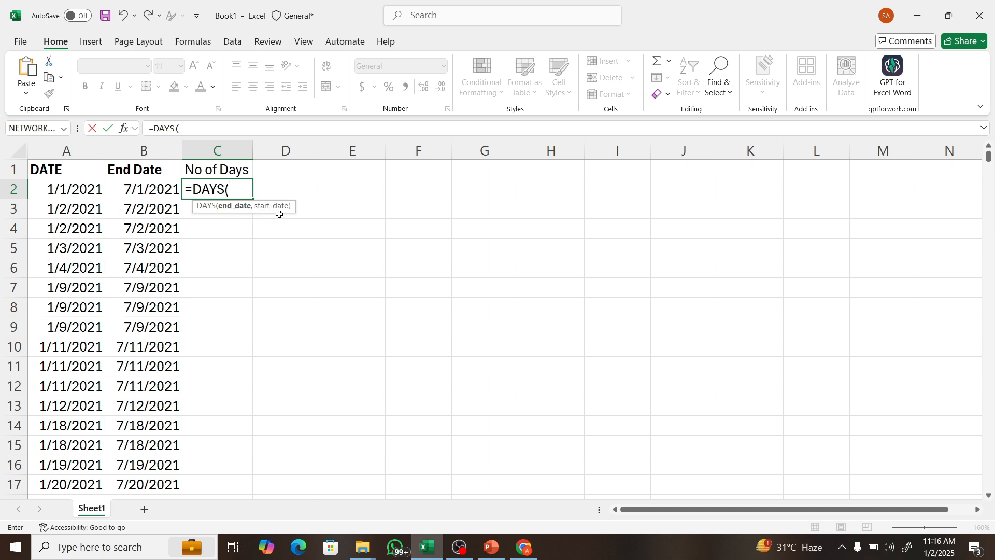
left_click(148, 189)
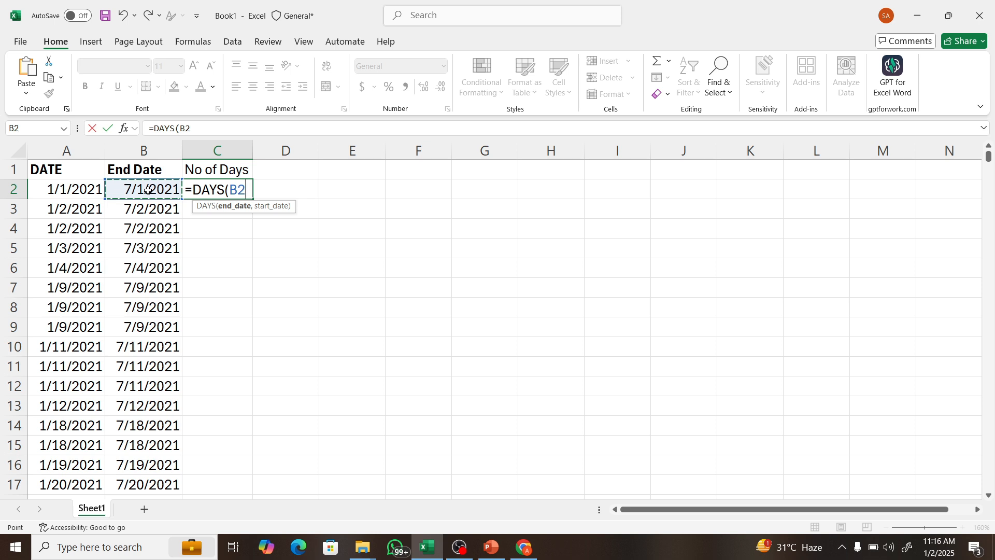
type(",")
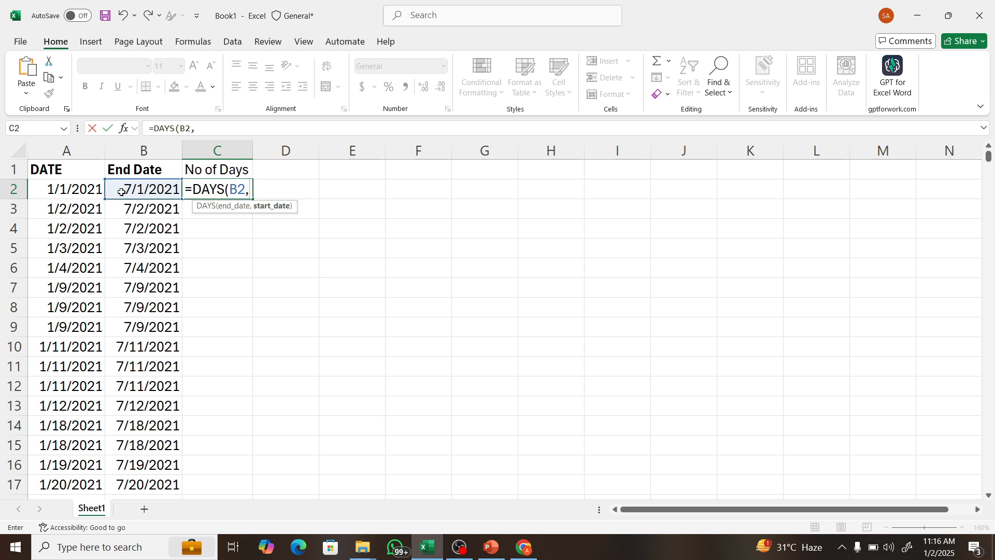
left_click(62, 186)
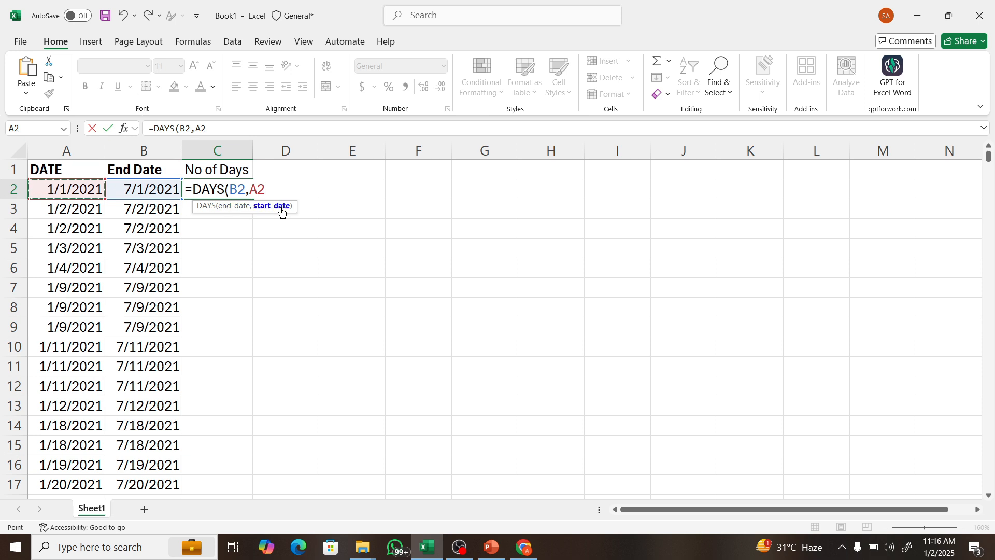
type(")")
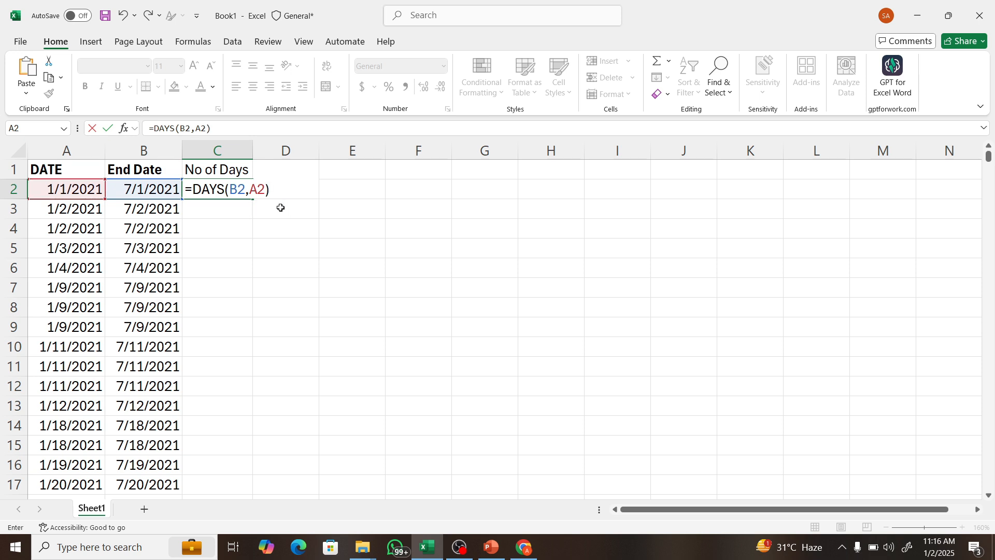
key("Return")
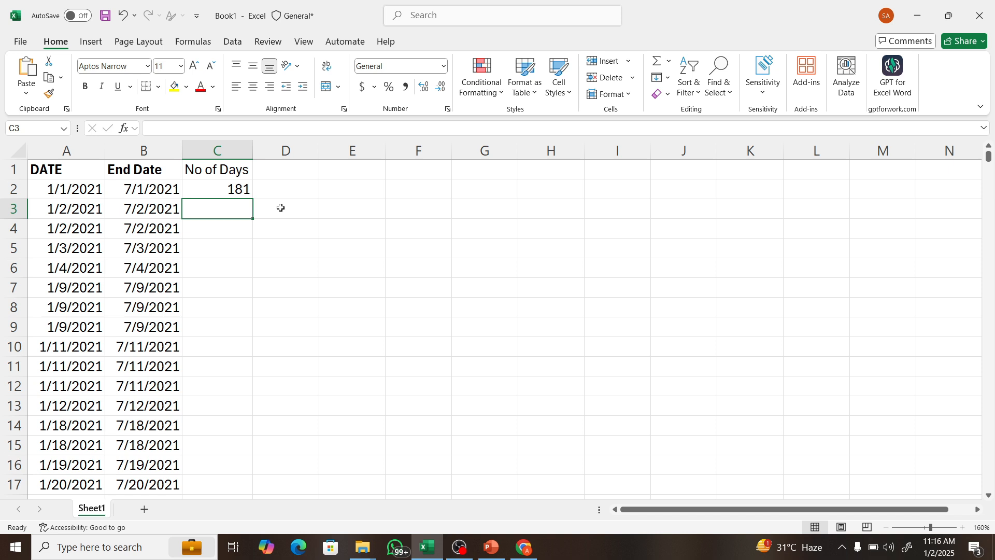
Step: Fill the DAYS formula from C2 down column C for all rows of dates
left_click(222, 186)
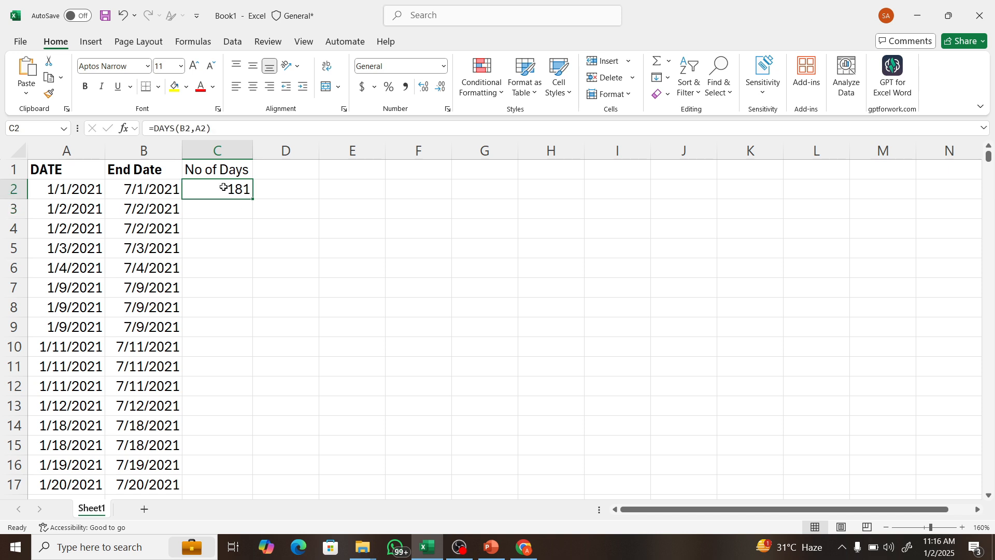
double_click(252, 200)
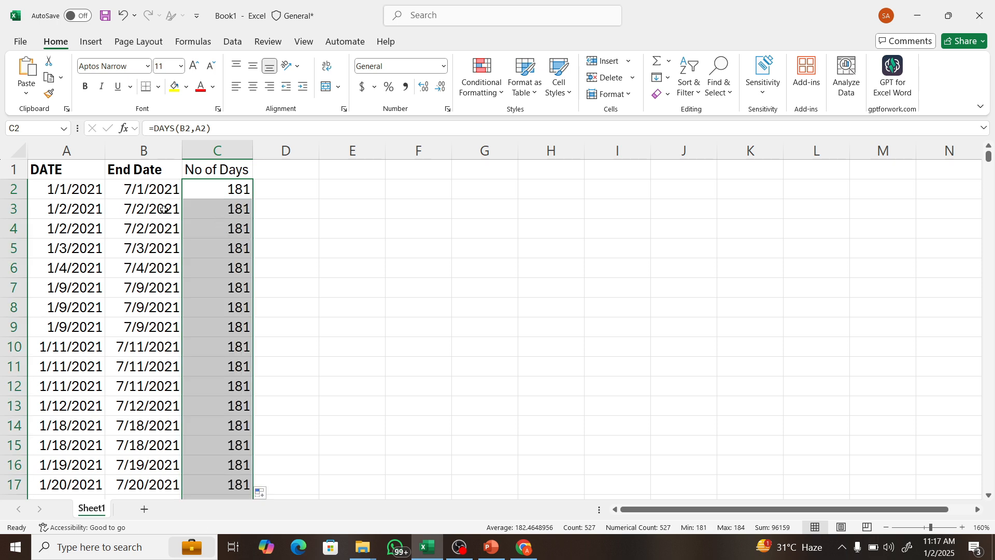
left_click(151, 190)
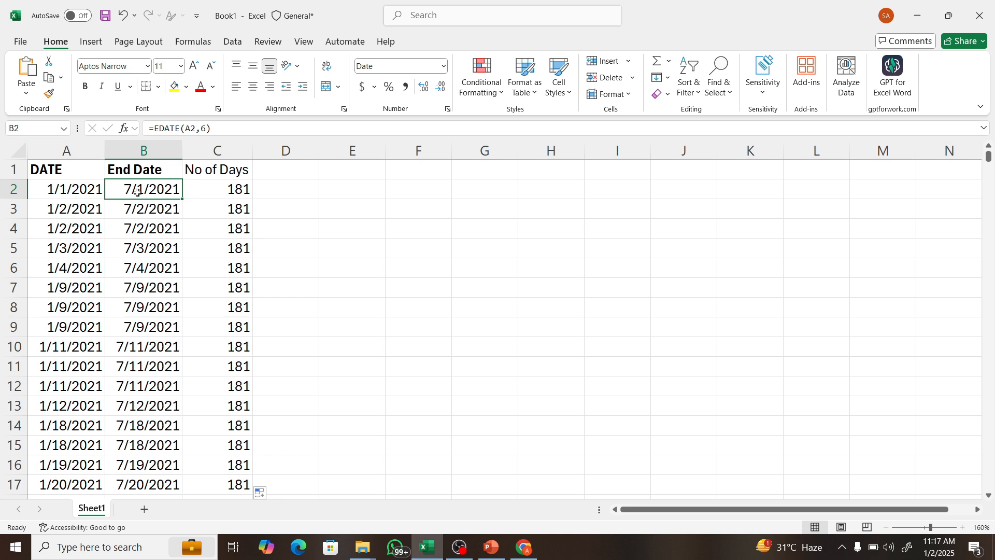
left_click(228, 189)
Step: Enter the header "Networkdays" in cell D1 and autofit the width of column D
left_click(288, 175)
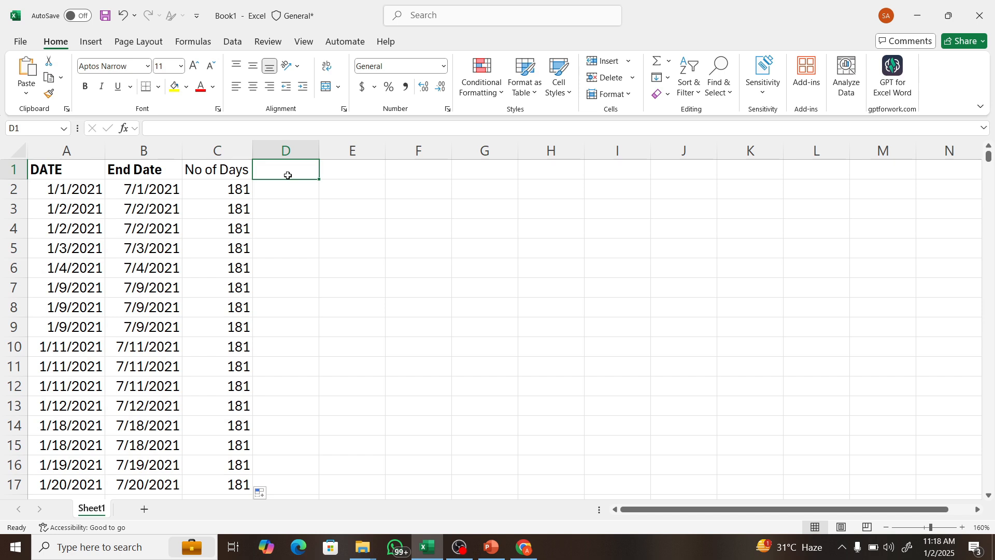
type("N")
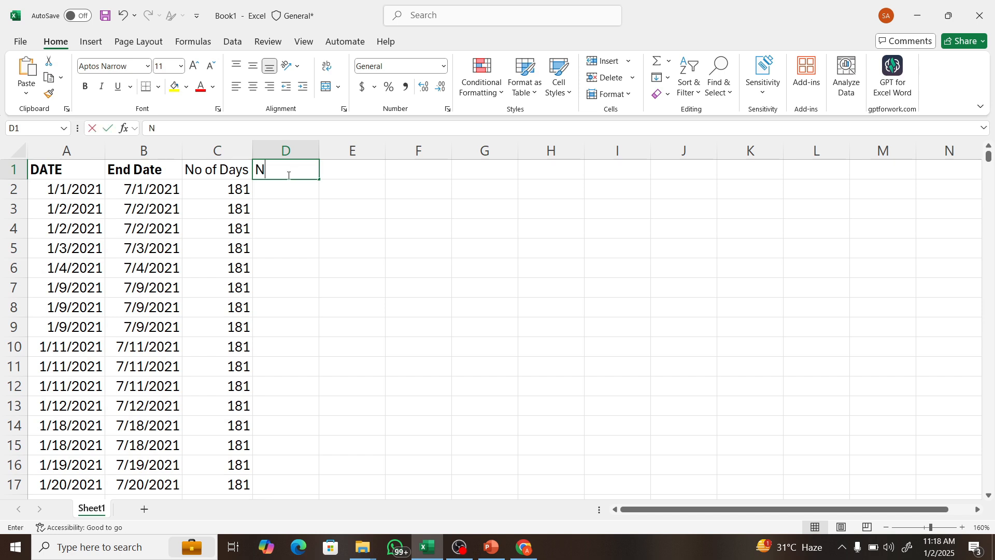
type("etwork")
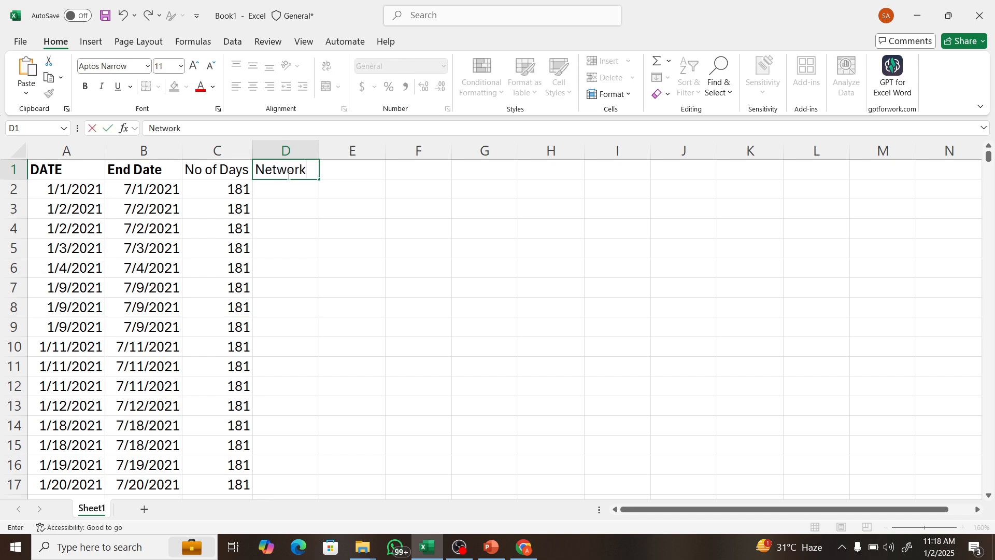
type("days")
key("Return")
double_click(319, 151)
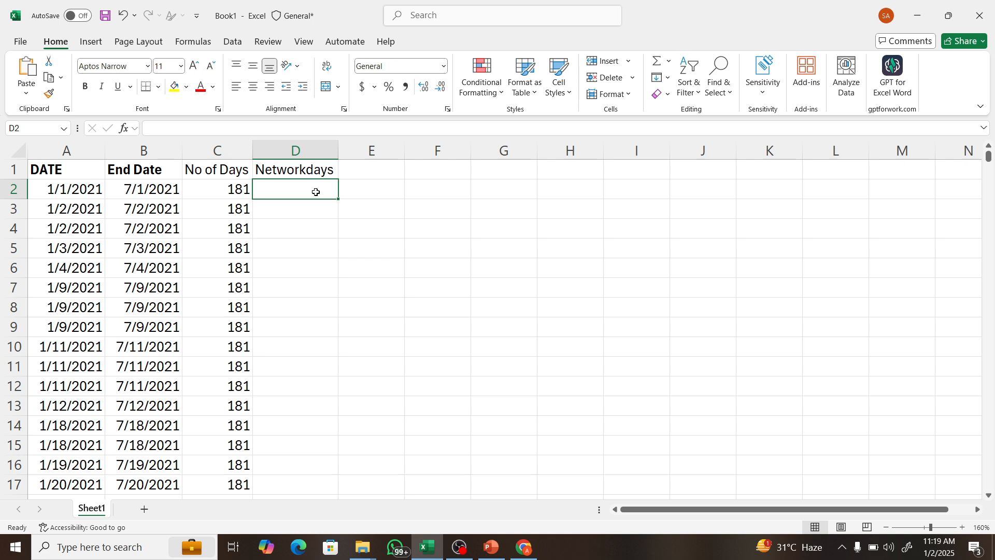
Step: Calculate the workdays between the two dates in D2 with the formula =NETWORKDAYS(A2,B2), leaving out the holidays argument
left_click(229, 188)
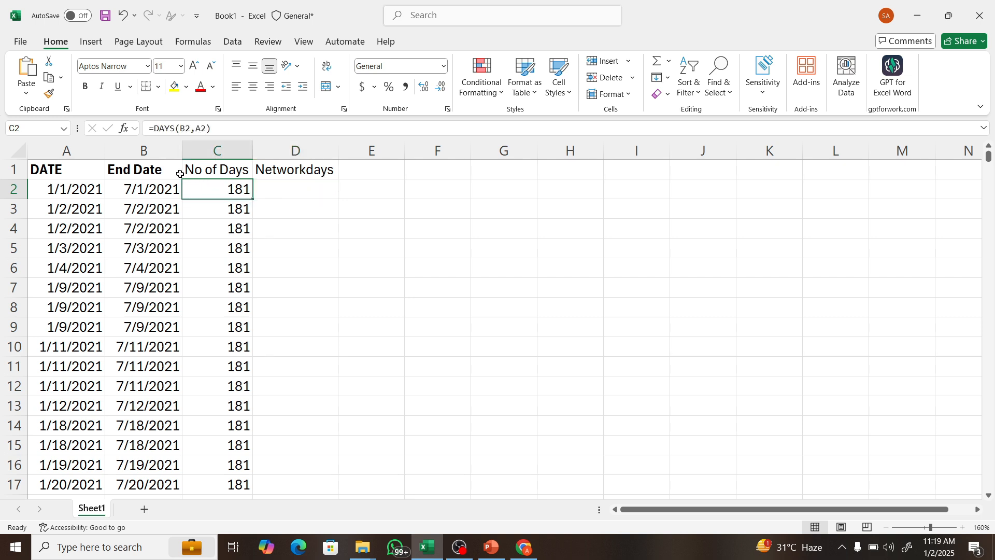
left_click(320, 183)
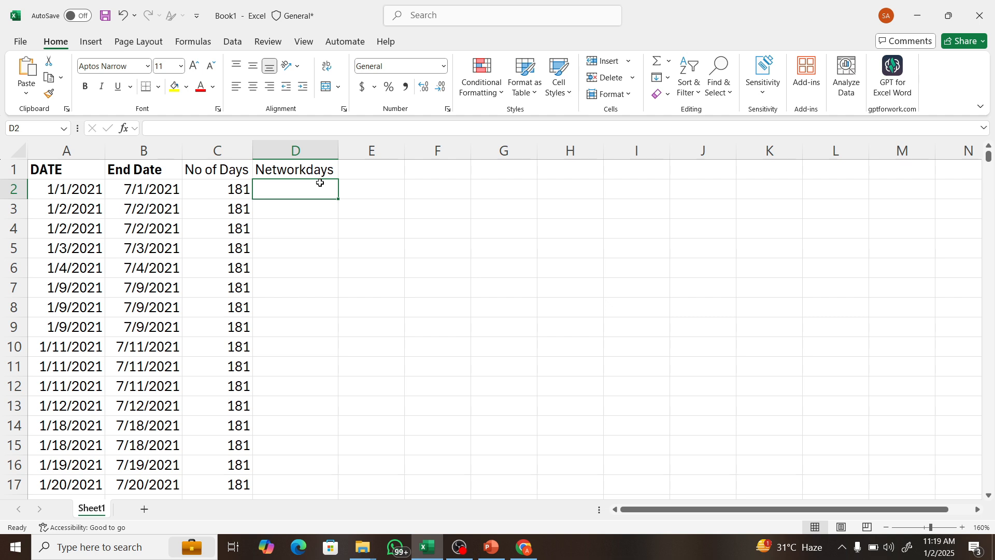
type("=")
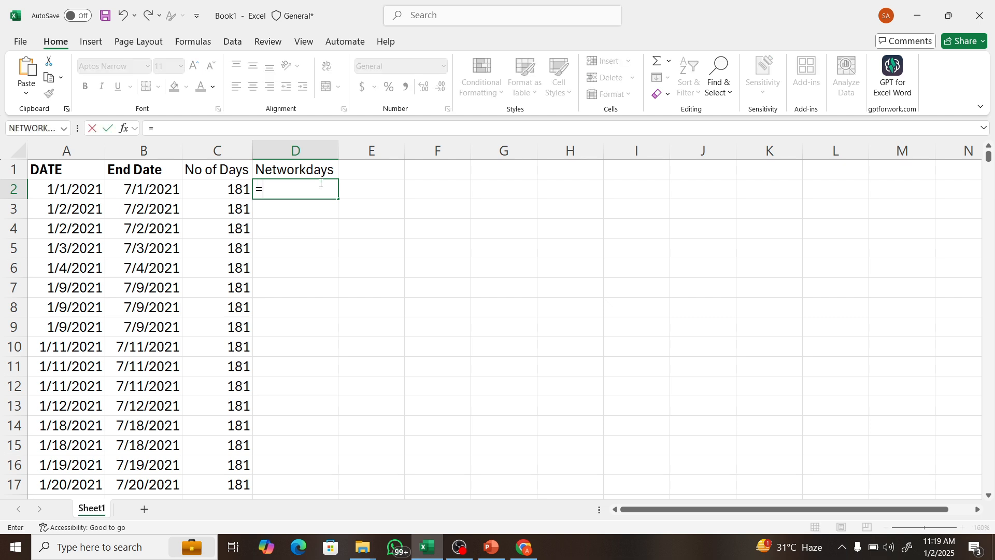
type("net")
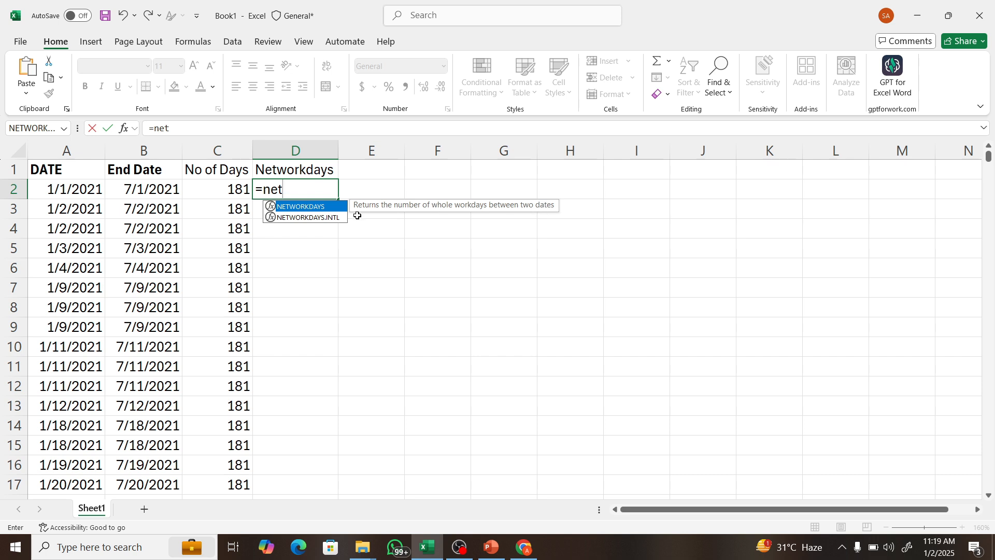
double_click(312, 205)
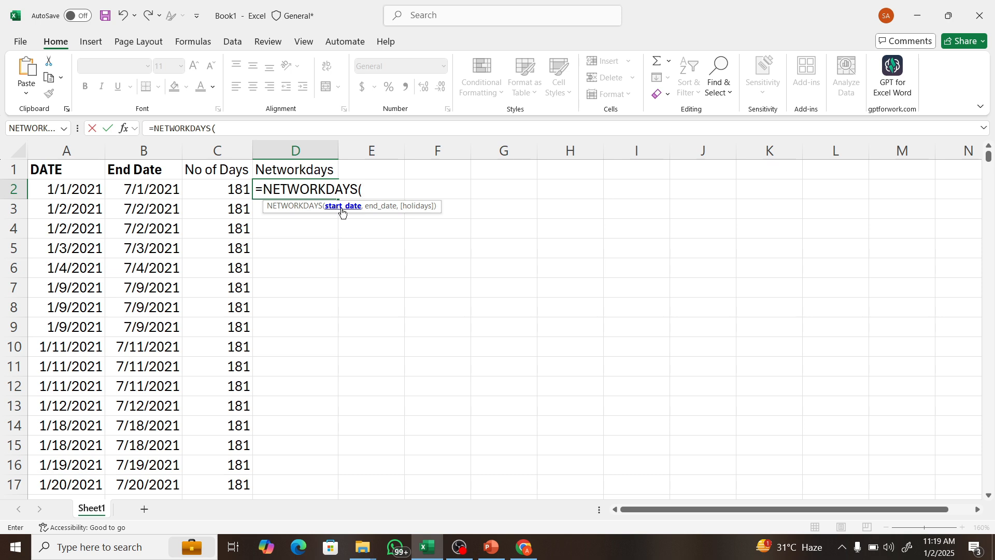
left_click(64, 189)
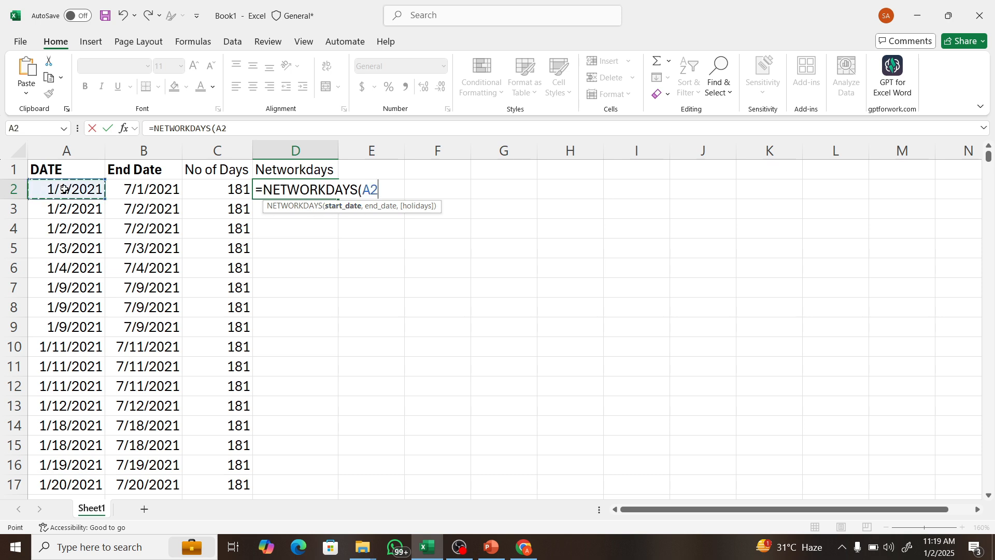
type(",")
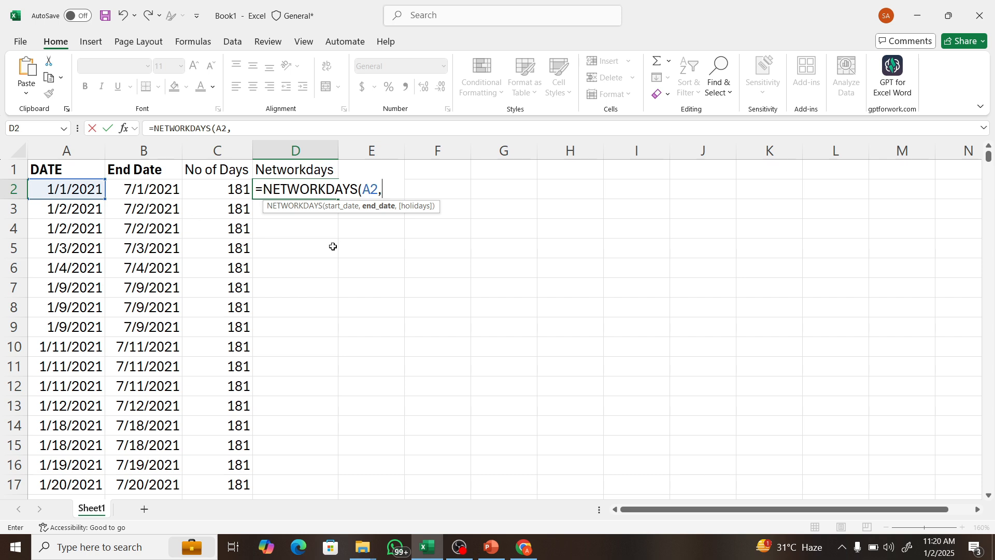
left_click(150, 190)
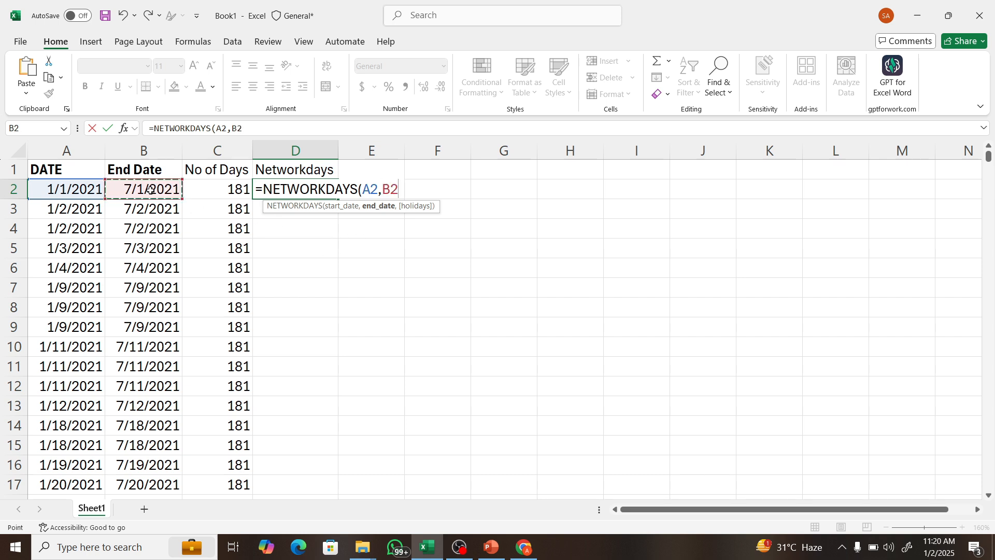
type(",")
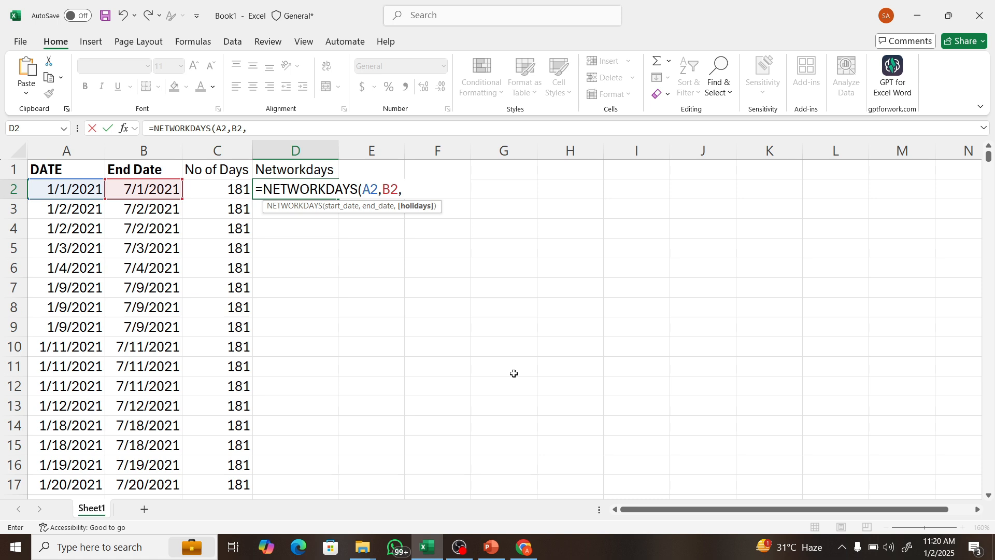
key("BackSpace")
type(")")
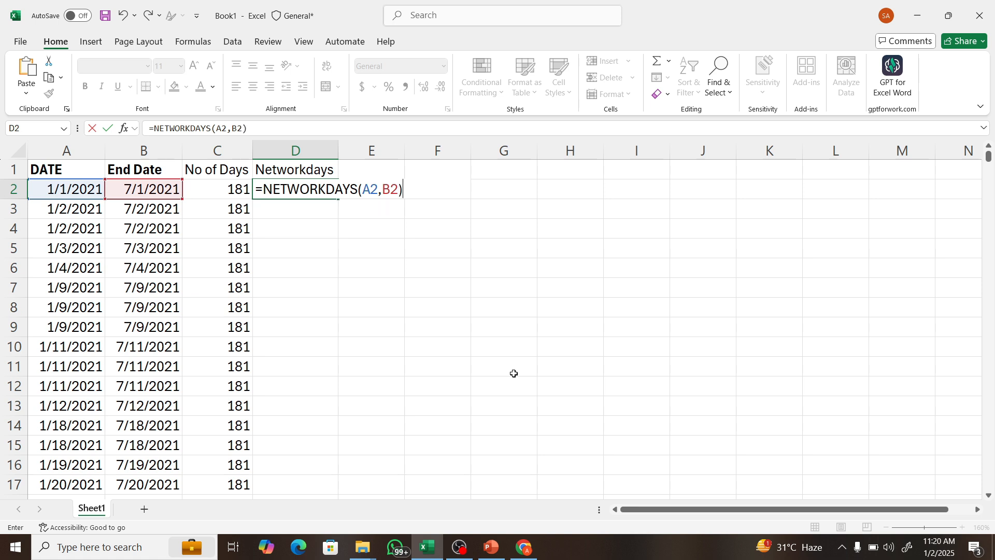
key("Return")
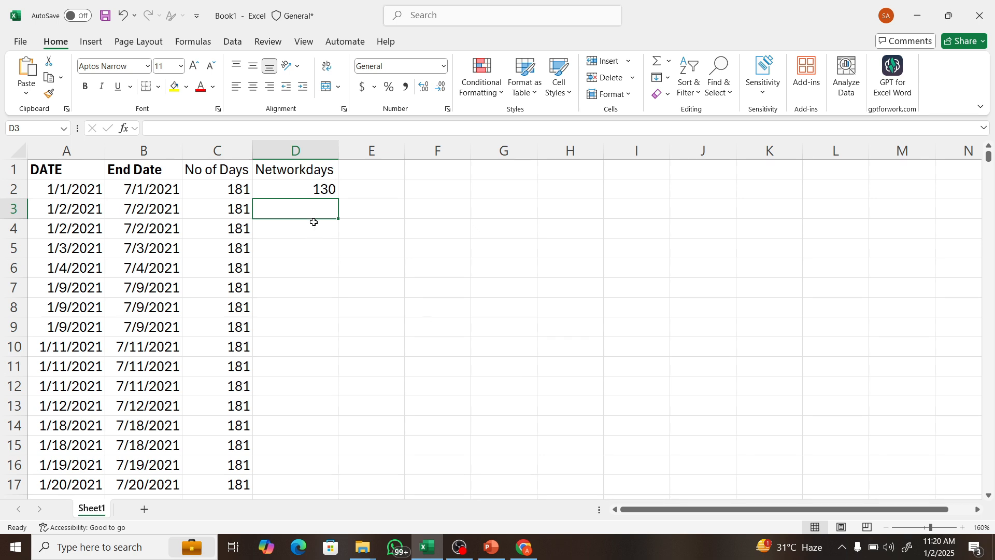
left_click(322, 190)
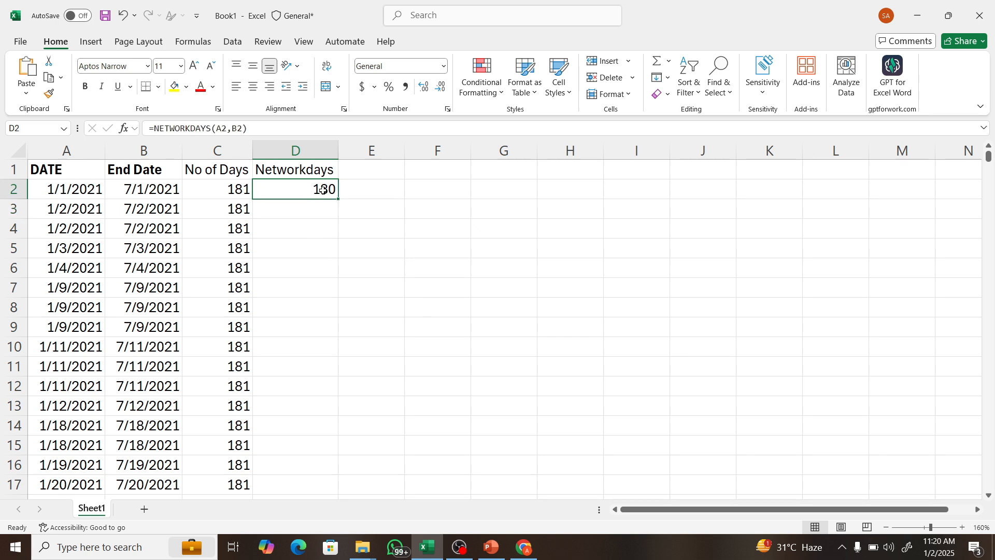
left_click(221, 193)
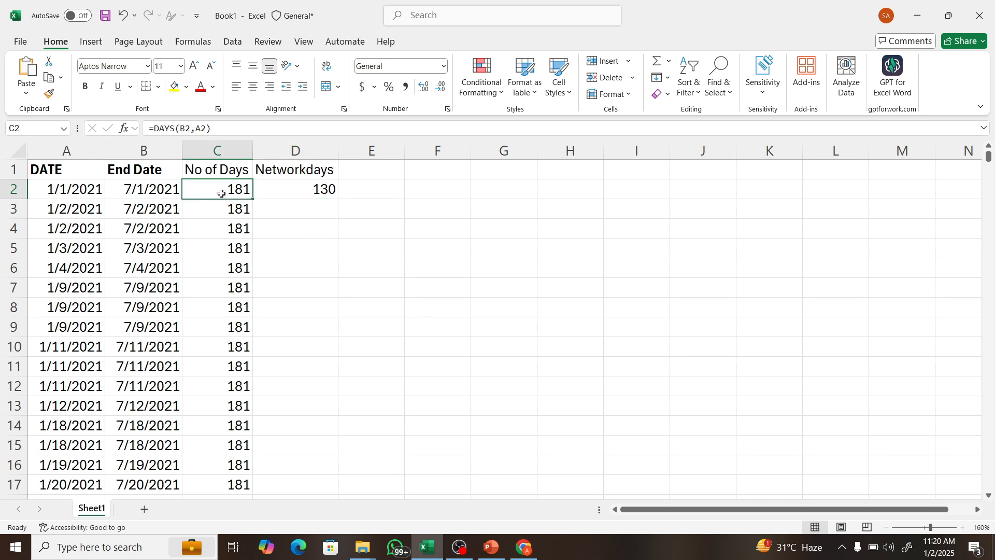
Step: Compare the NETWORKDAYS formula in D2 with the DAYS formula in C2
left_click(302, 189)
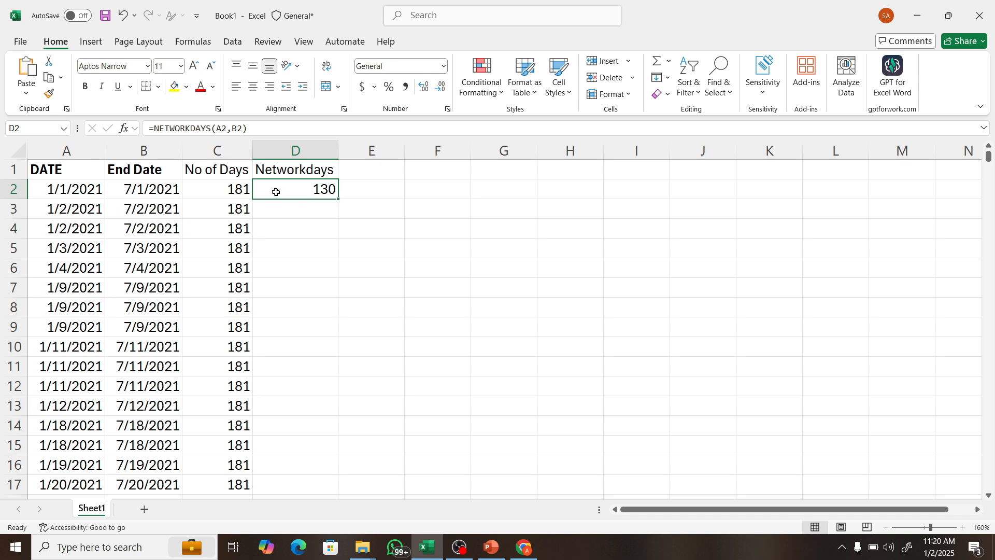
left_click(201, 187)
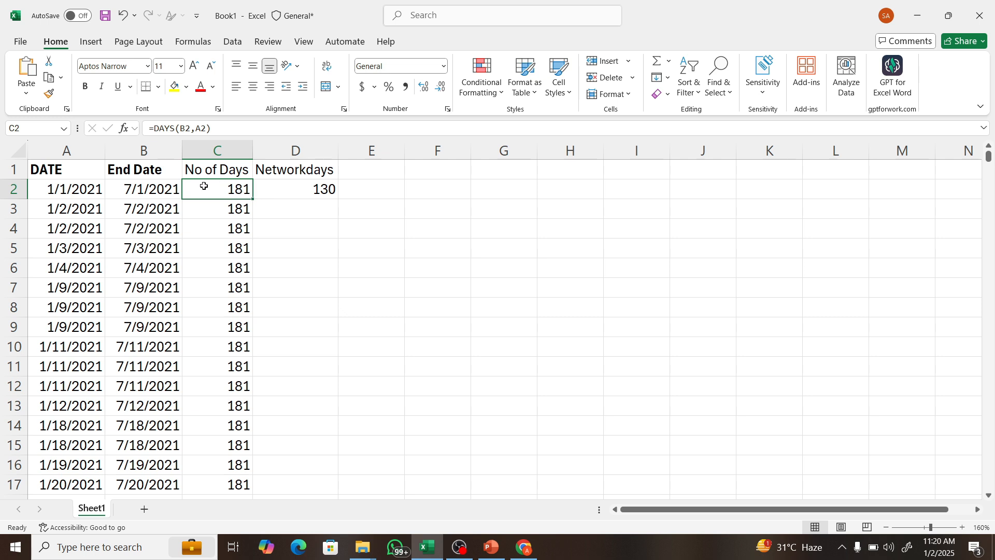
Step: Extend the header in D1 to read "Networkdays (Excluding the weekends"
left_click(336, 170)
key("F2")
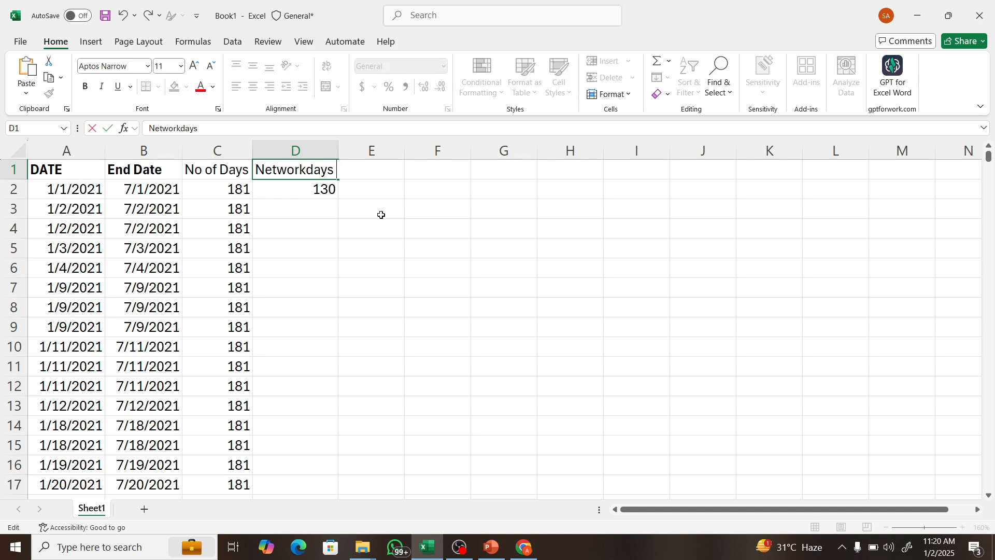
type("(Exceluding")
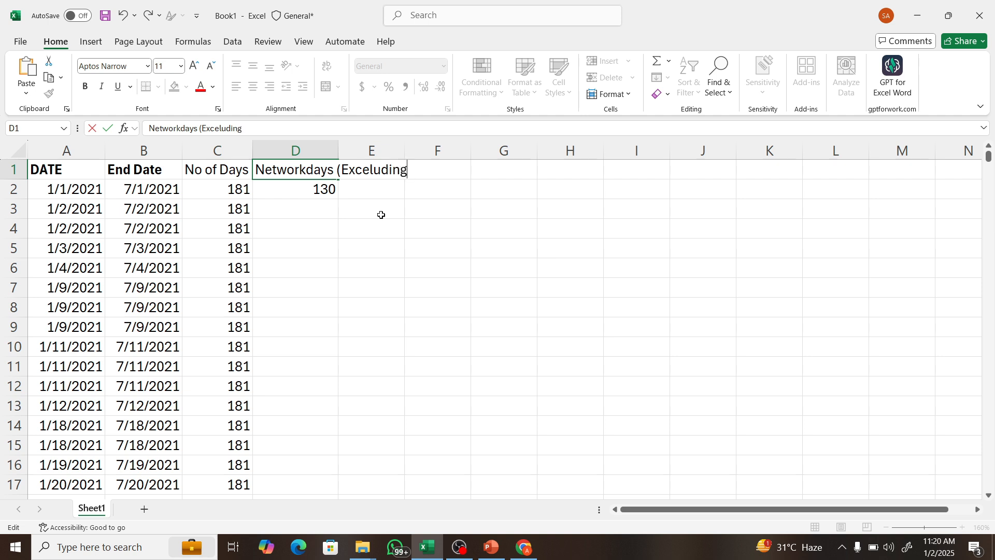
key("BackSpace")
key("BackSpace")
key("BackSpace")
key("BackSpace")
key("BackSpace")
key("BackSpace")
key("BackSpace")
type("luding h")
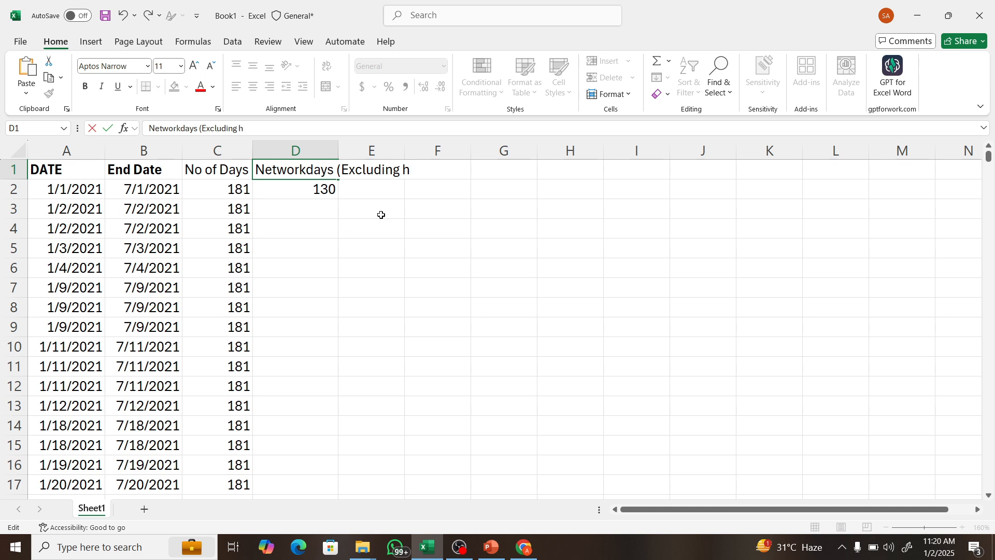
key("BackSpace")
type("tj")
key("BackSpace")
type("he weekends")
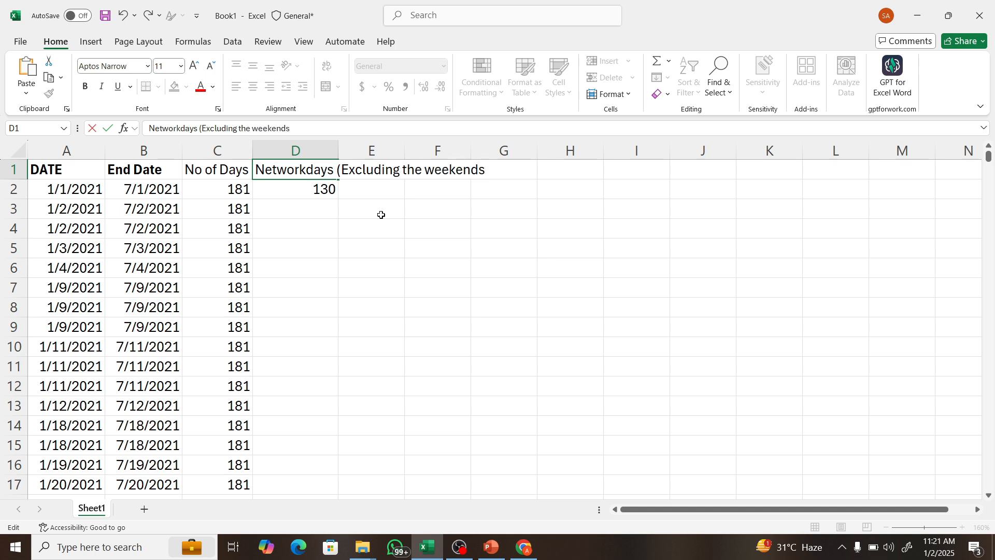
key("Return")
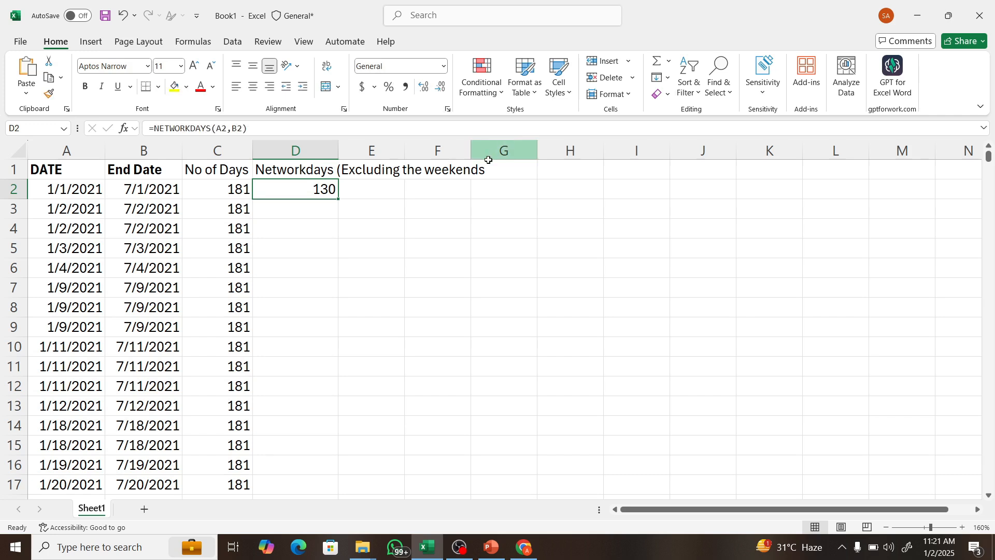
Step: Add the missing closing parenthesis to the D1 header and autofit the width of column D
left_click(478, 171)
double_click(317, 166)
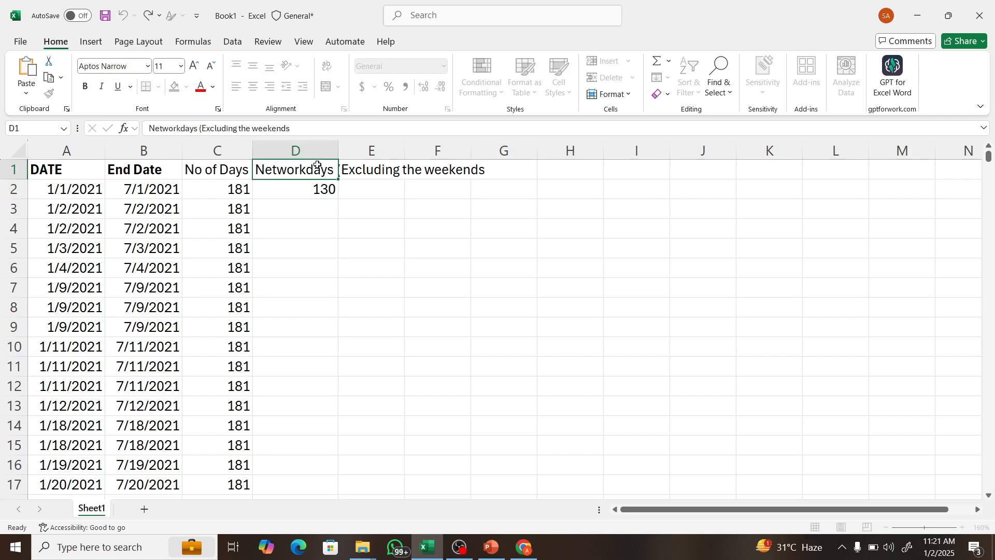
left_click(305, 125)
type(")")
key("Return")
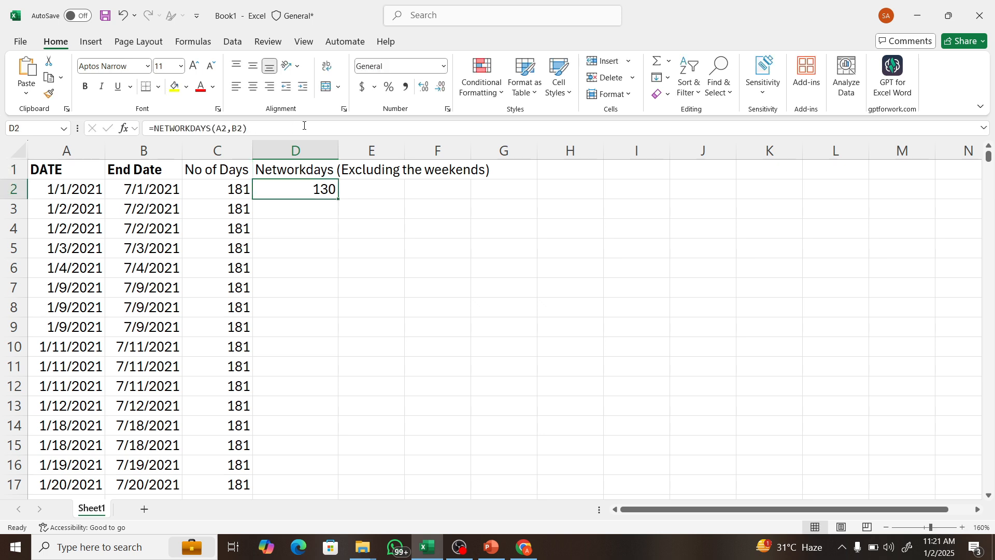
left_click(200, 169)
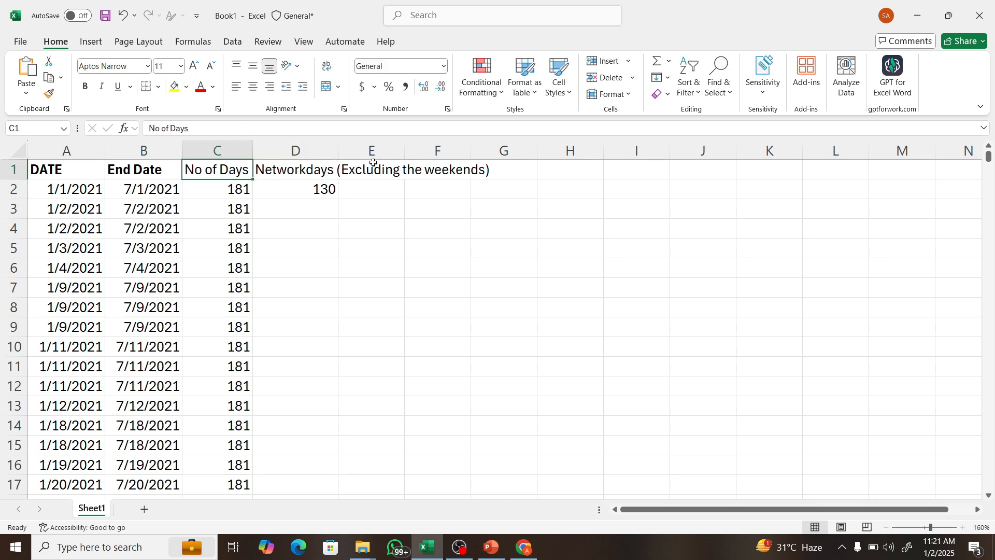
double_click(338, 154)
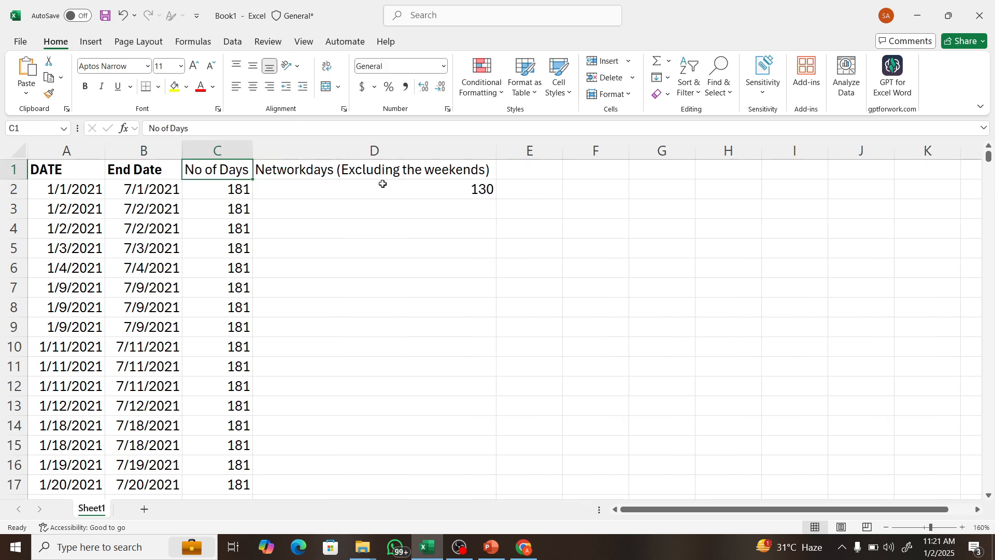
Step: Enter the header "Networkdays.intl" in E1 and autofit the width of column E
left_click(544, 176)
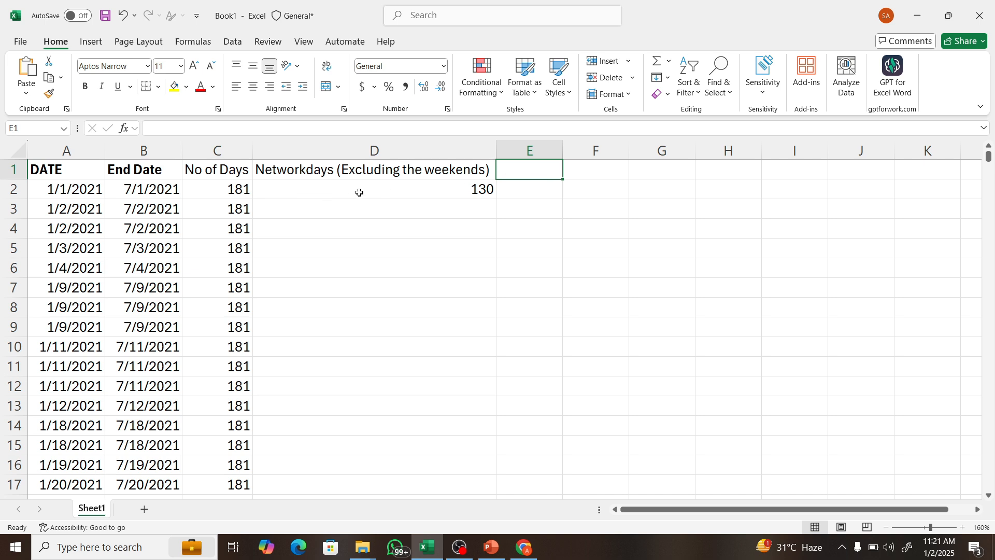
type("Netwir")
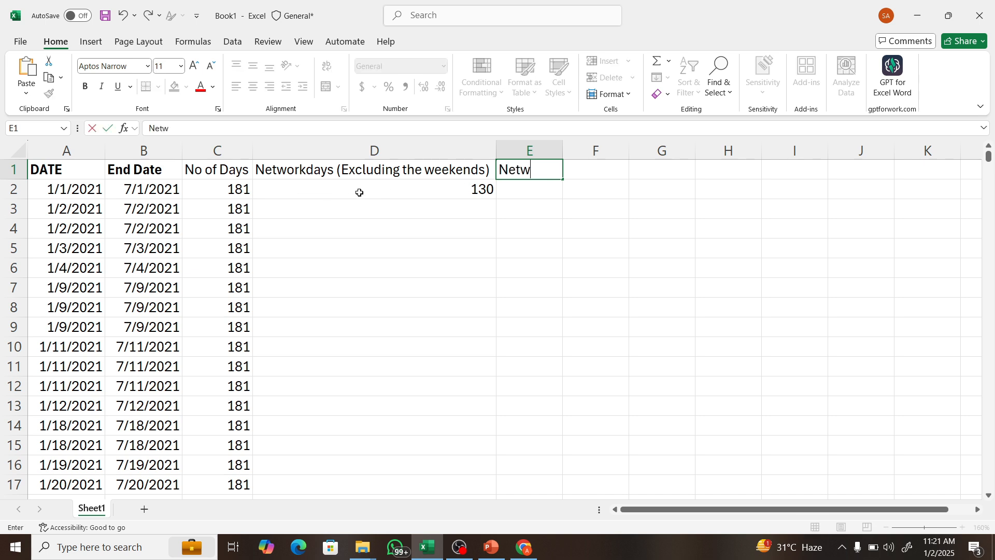
key("BackSpace")
key("BackSpace")
type("orkdays")
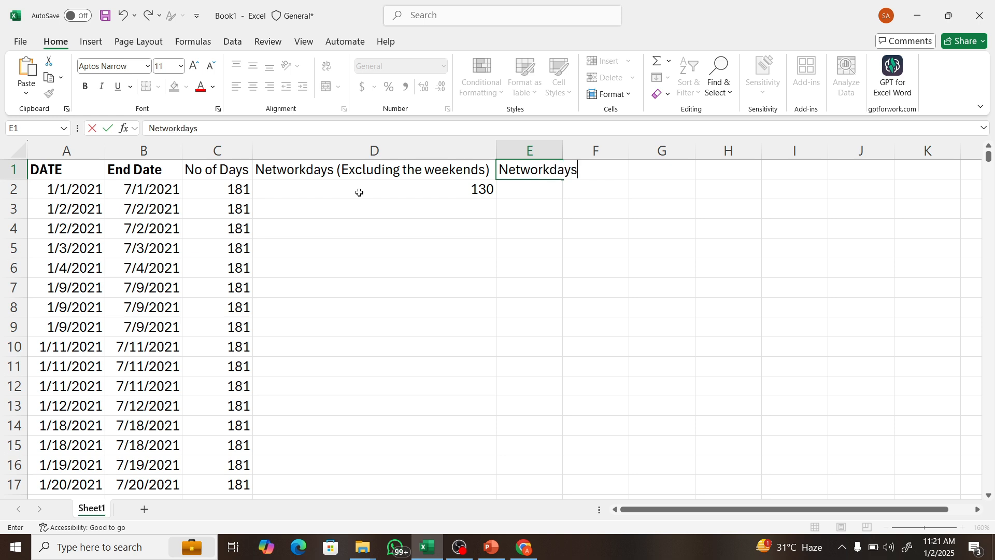
type(".intl")
left_click(410, 228)
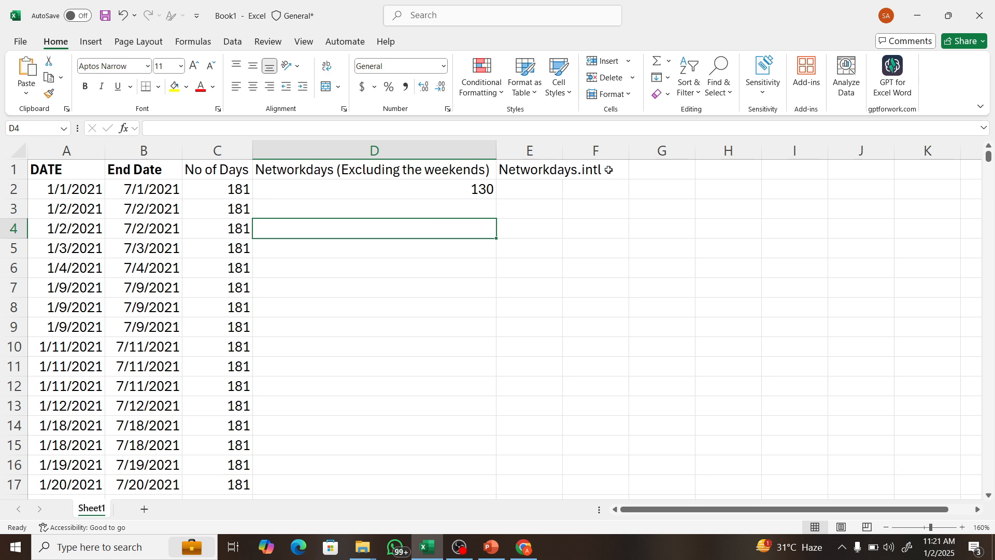
double_click(562, 150)
left_click(540, 175)
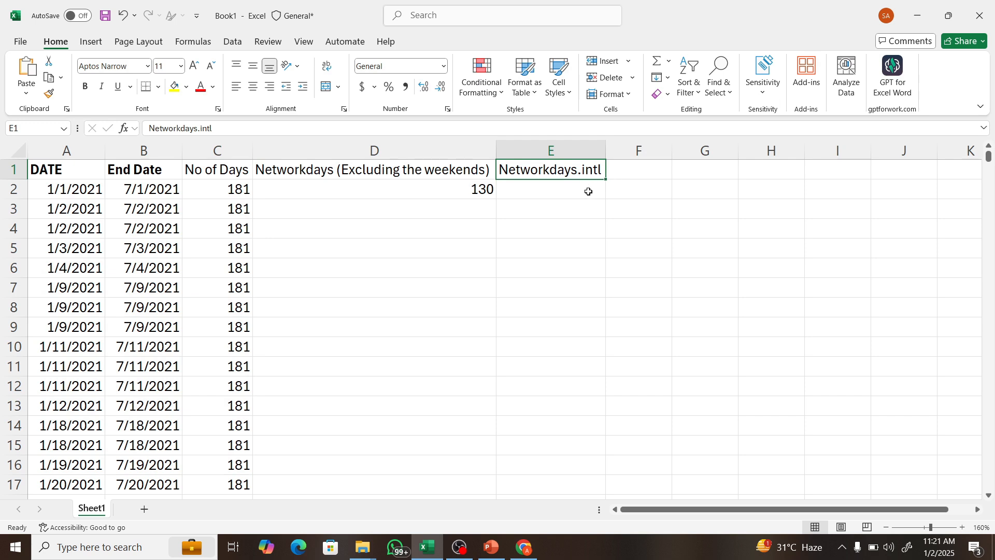
Step: Start a NETWORKDAYS.INTL formula in E2 with A2 as the start date and B2 as the end date
left_click(589, 192)
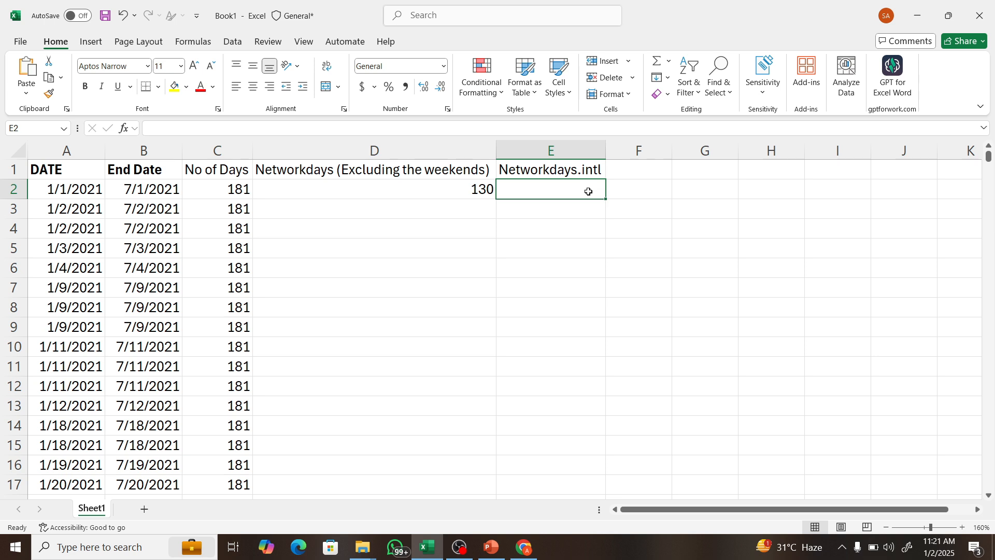
type("=")
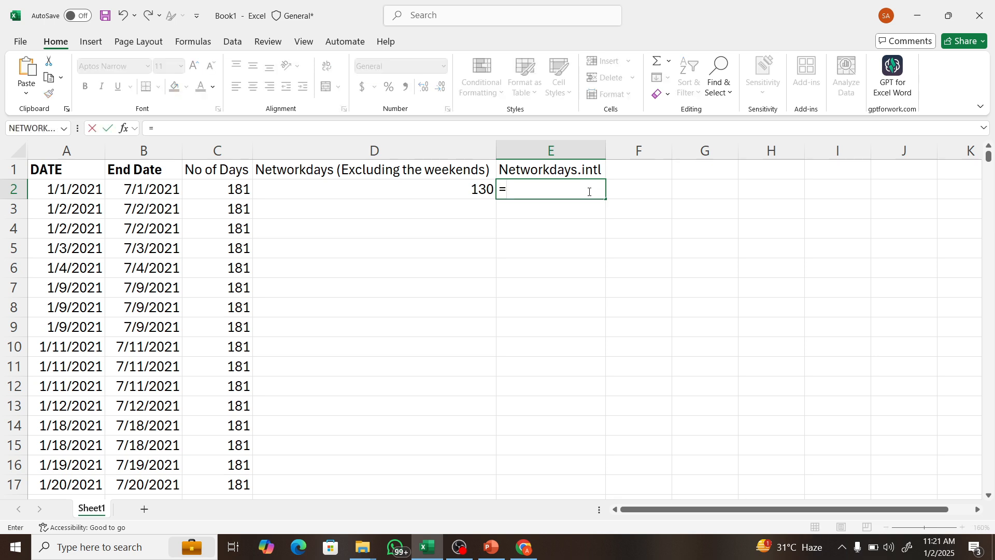
type("netw")
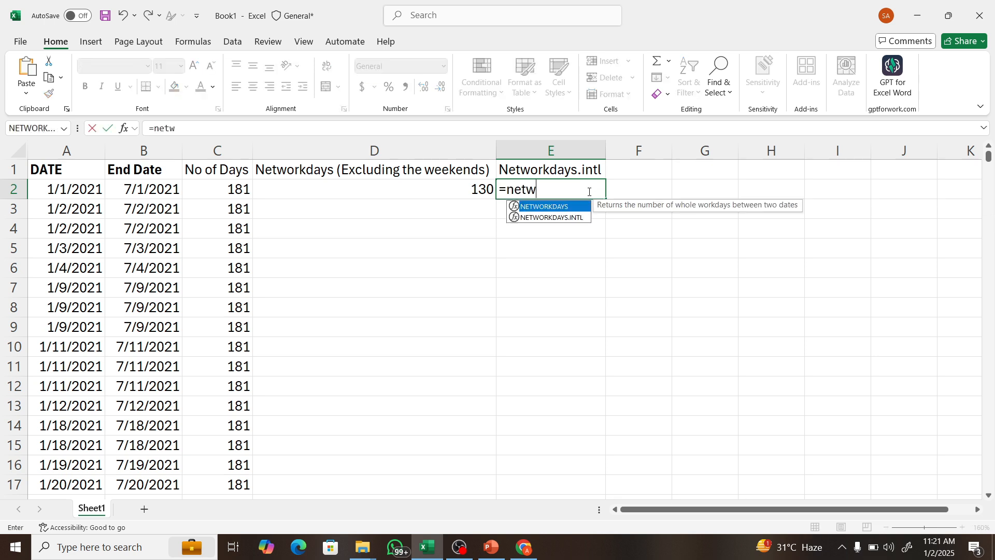
left_click(563, 218)
double_click(563, 218)
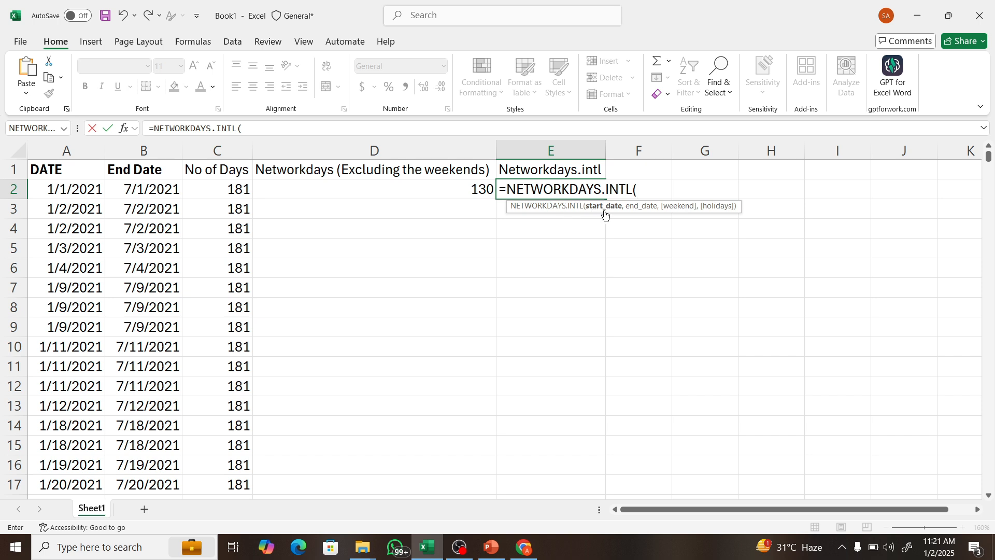
left_click(66, 194)
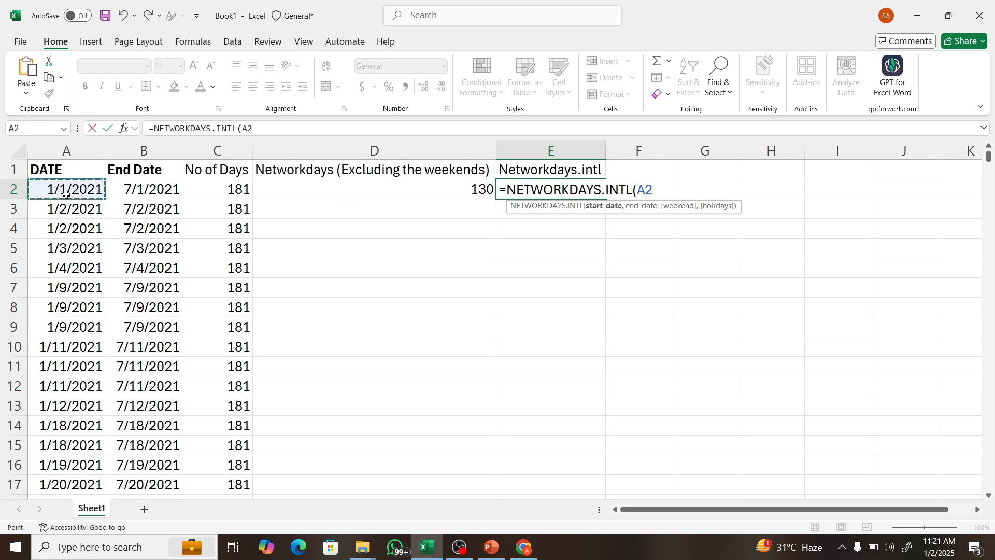
type(",")
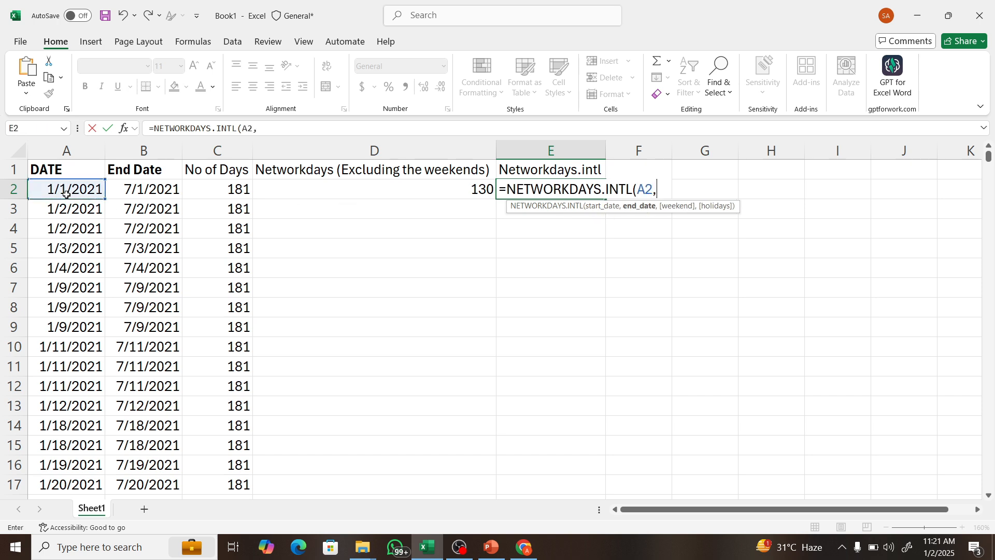
left_click(138, 192)
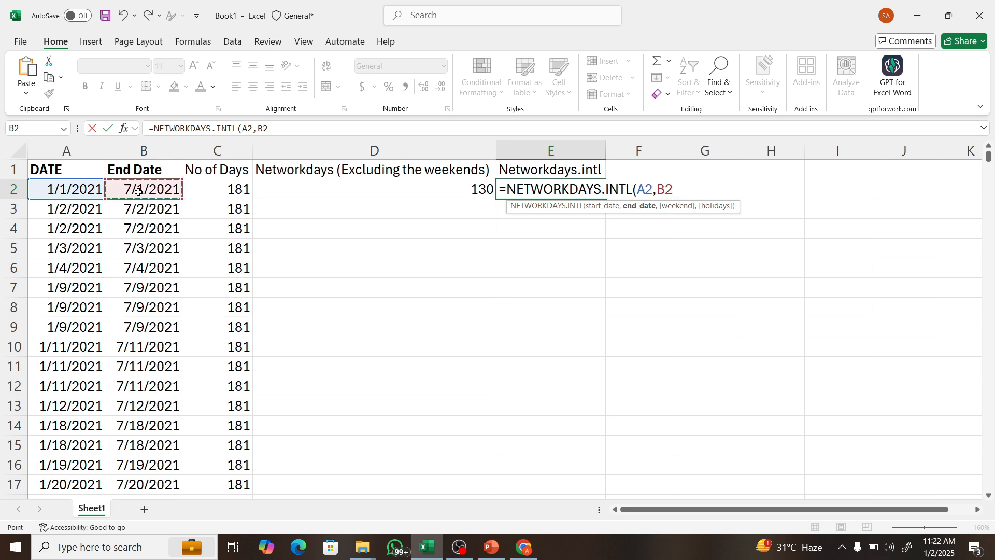
type(",")
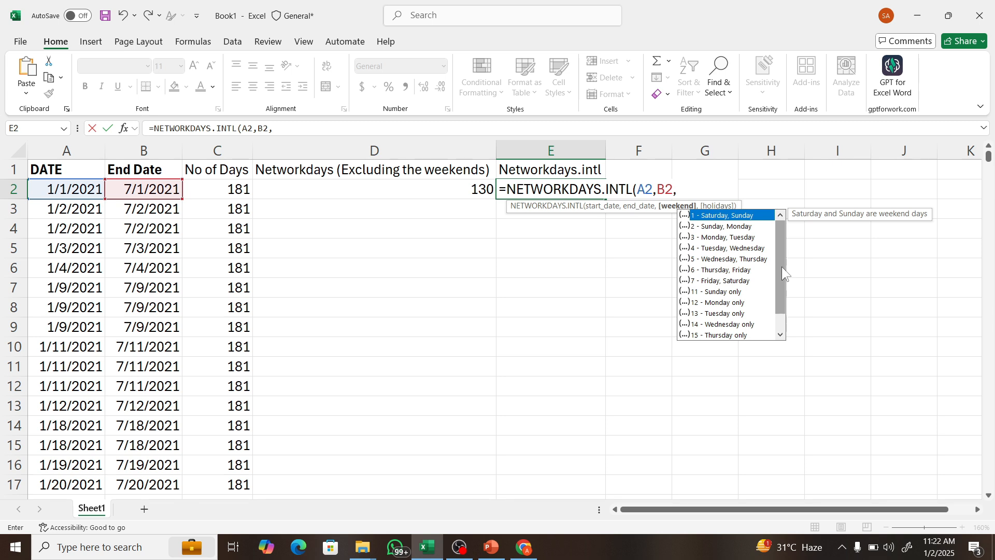
Step: Set the formula's weekend argument to 11 (Sunday only), leave out the holidays and complete it as =NETWORKDAYS.INTL(A2,B2,11)
left_click_drag(781, 267, 766, 251)
scroll(776, 305, "down", 1)
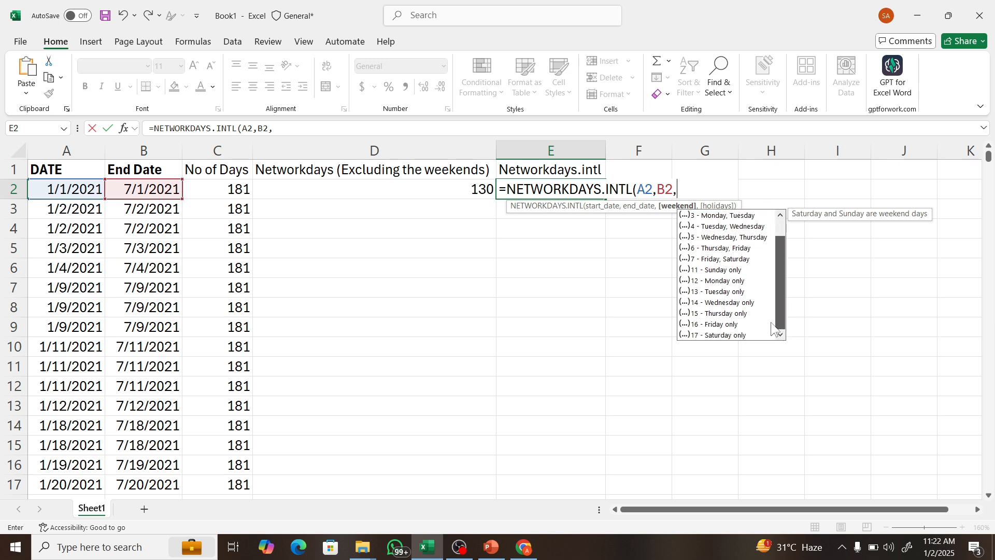
scroll(770, 320, "up", 1)
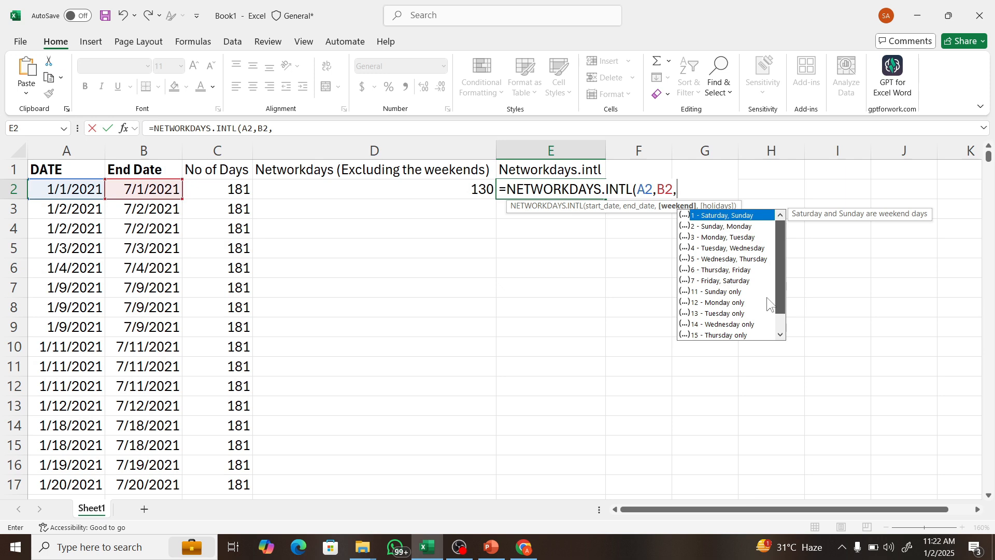
scroll(768, 303, "down", 1)
scroll(776, 306, "up", 1)
left_click(721, 292)
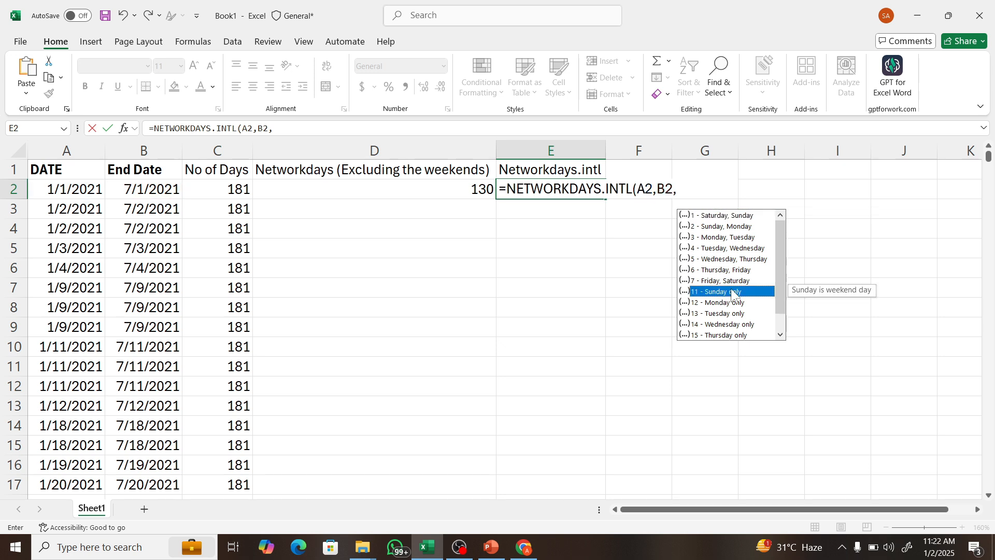
double_click(733, 291)
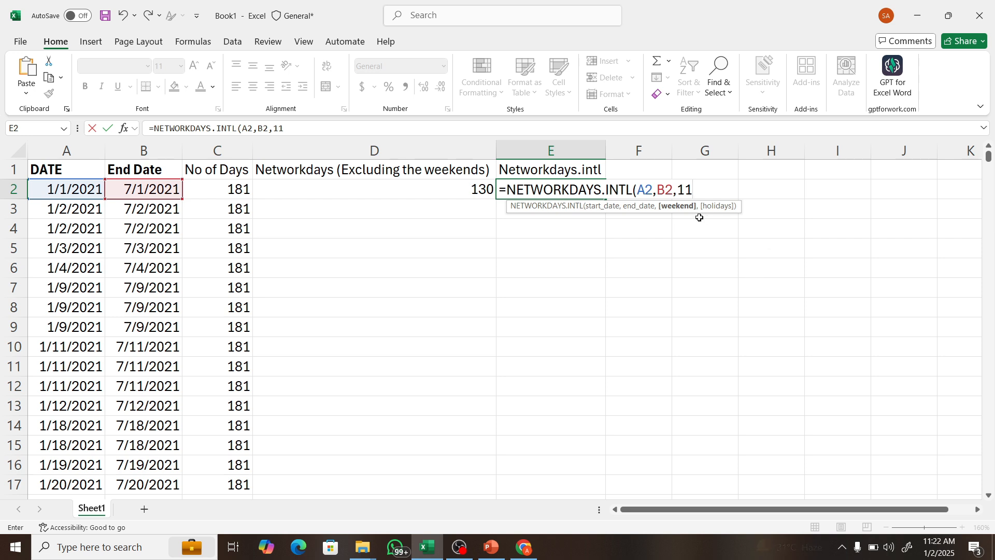
type(",")
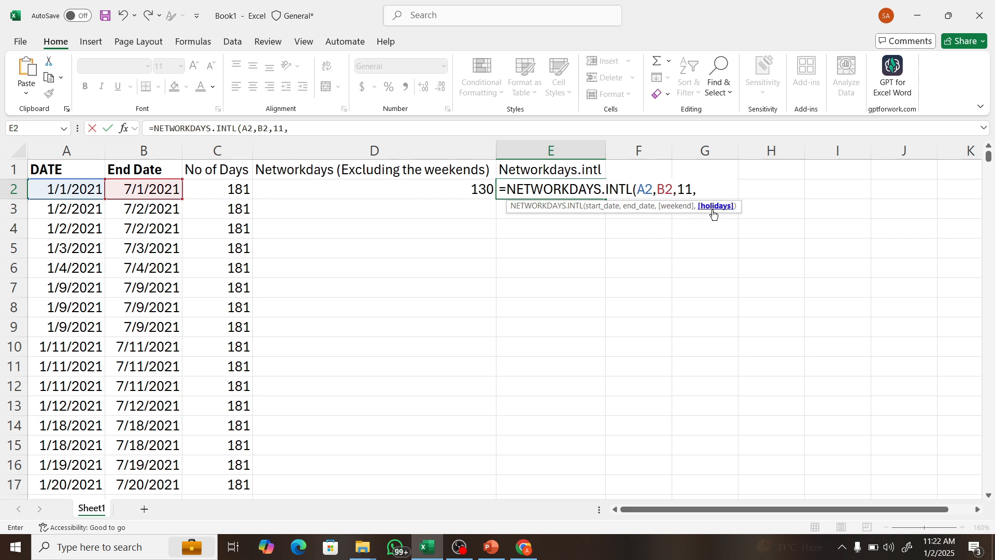
key("BackSpace")
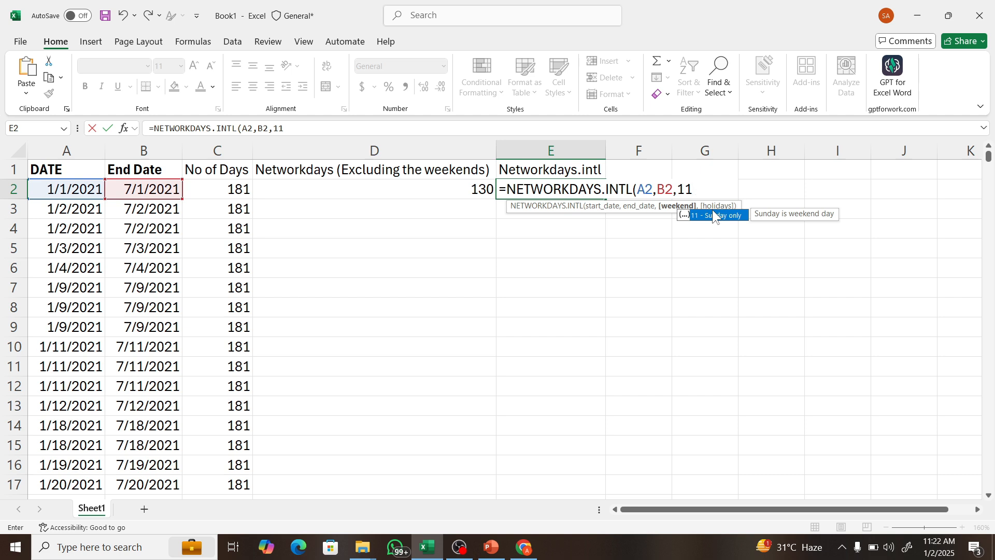
type(")")
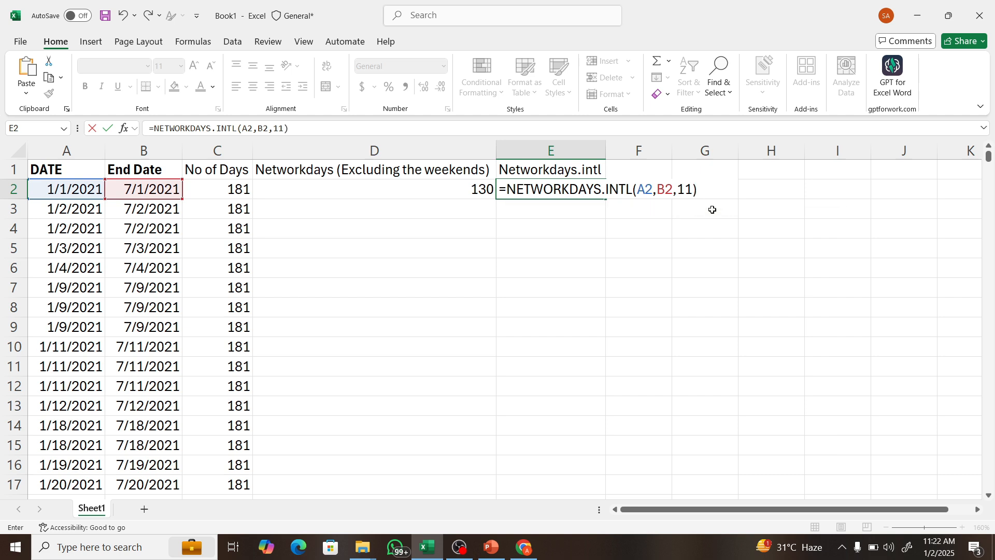
key("Return")
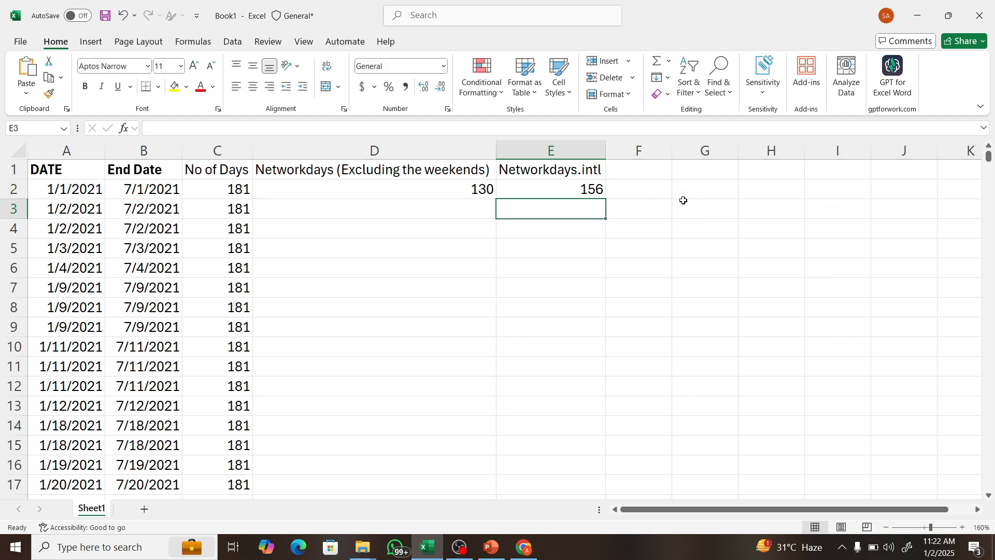
Step: Compare the DAYS, NETWORKDAYS and NETWORKDAYS.INTL formulas and their results in C2, D2 and E2
left_click(564, 190)
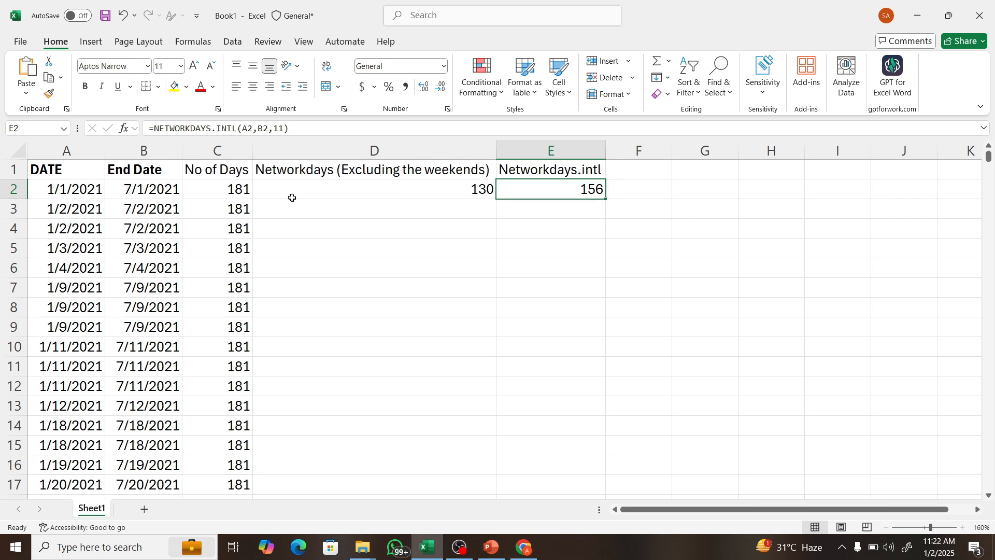
left_click(221, 186)
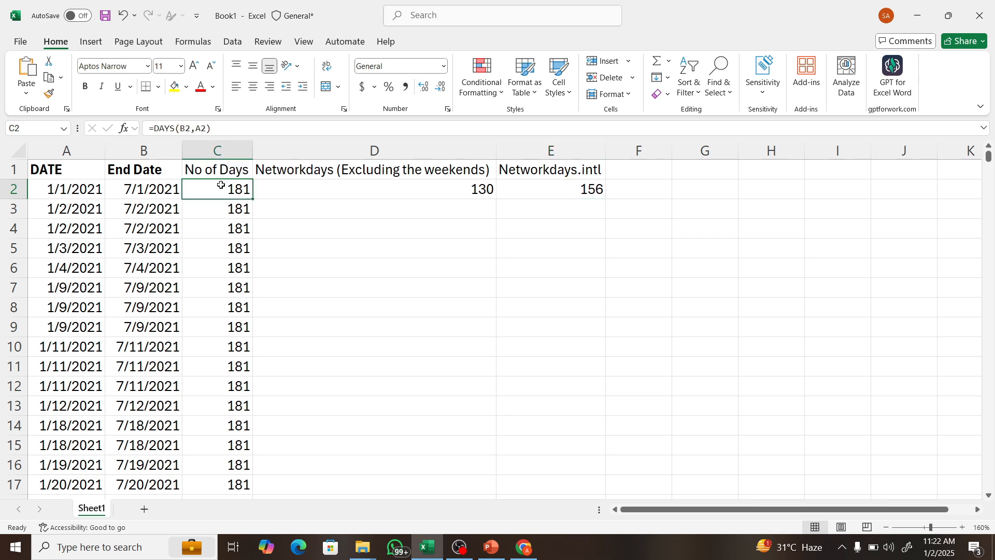
left_click(314, 191)
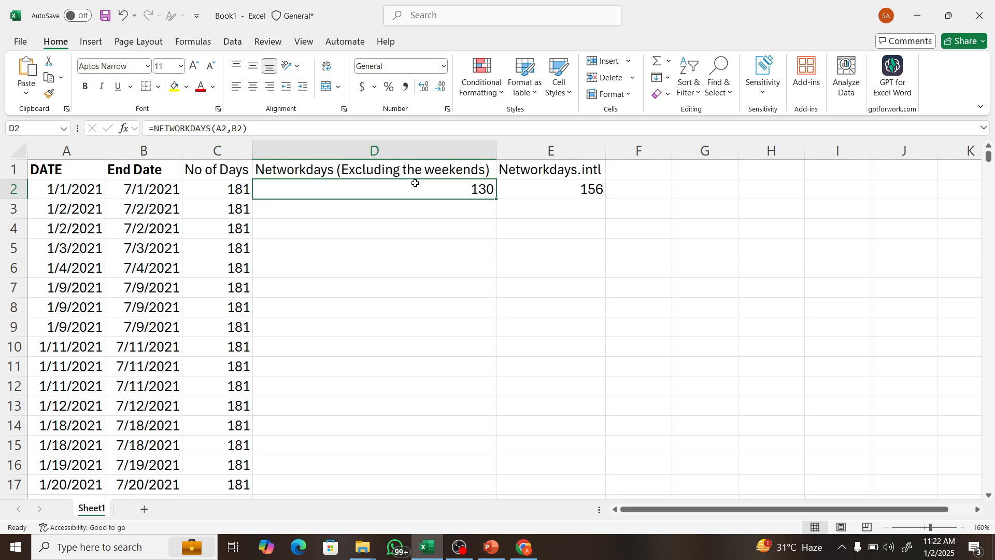
left_click(551, 189)
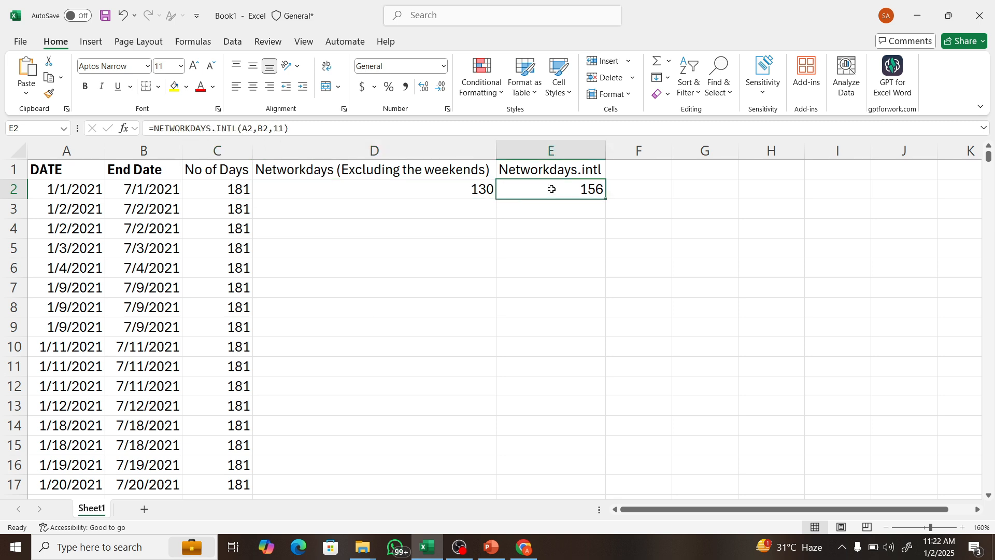